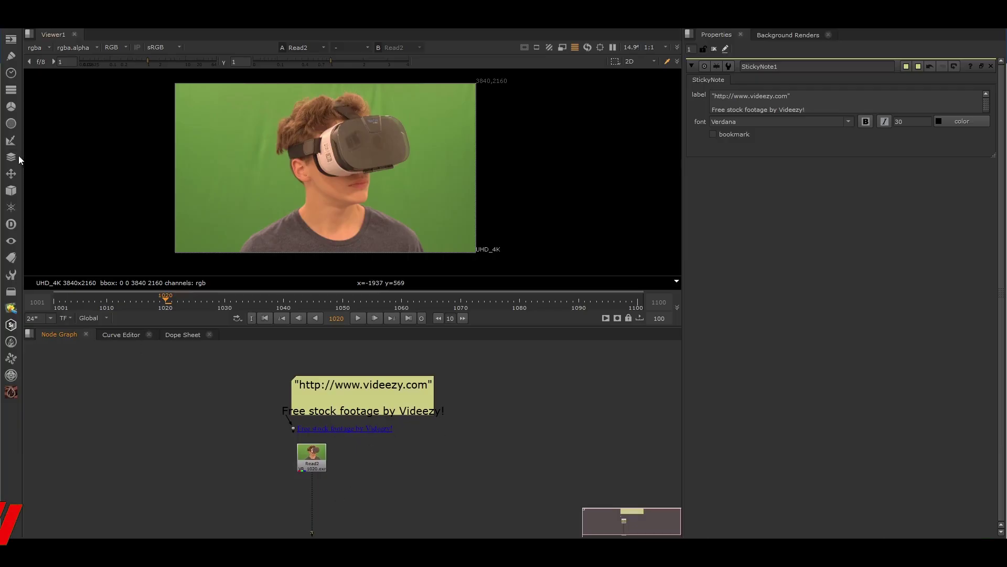
Add a Primatte keyer node to the node graph beside the Read2 footage node.
left_click(12, 140)
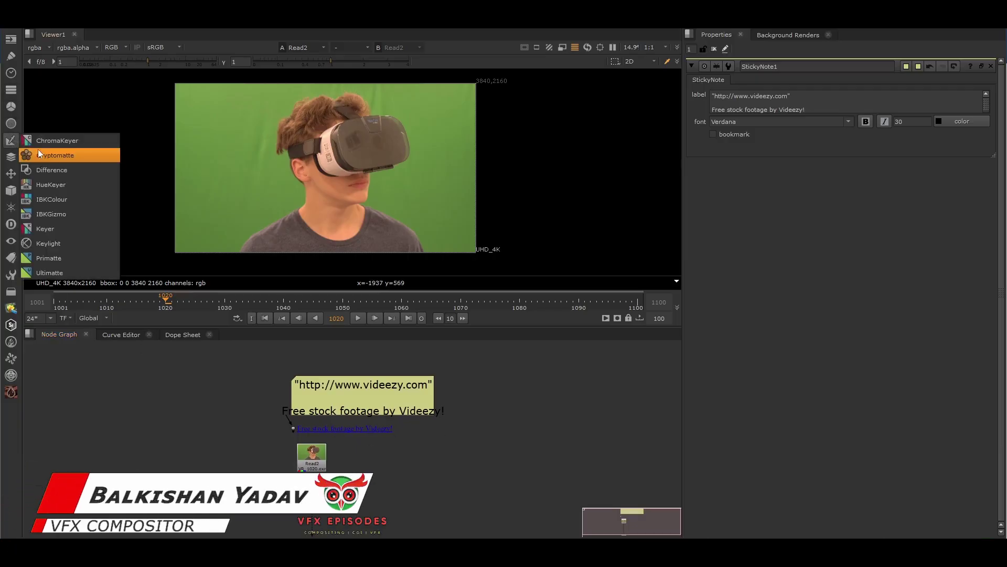
left_click(62, 257)
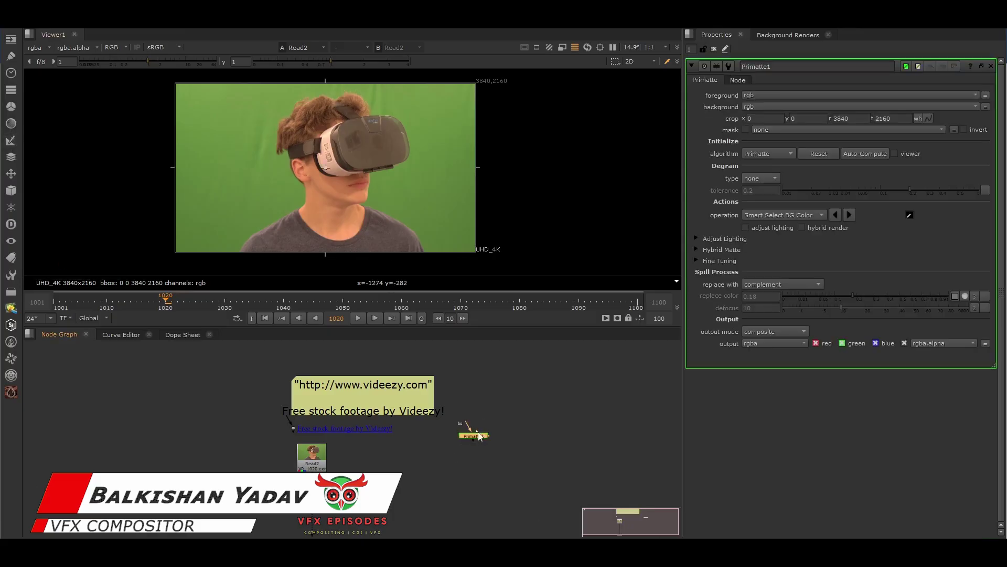
scroll(442, 467, "up", 2)
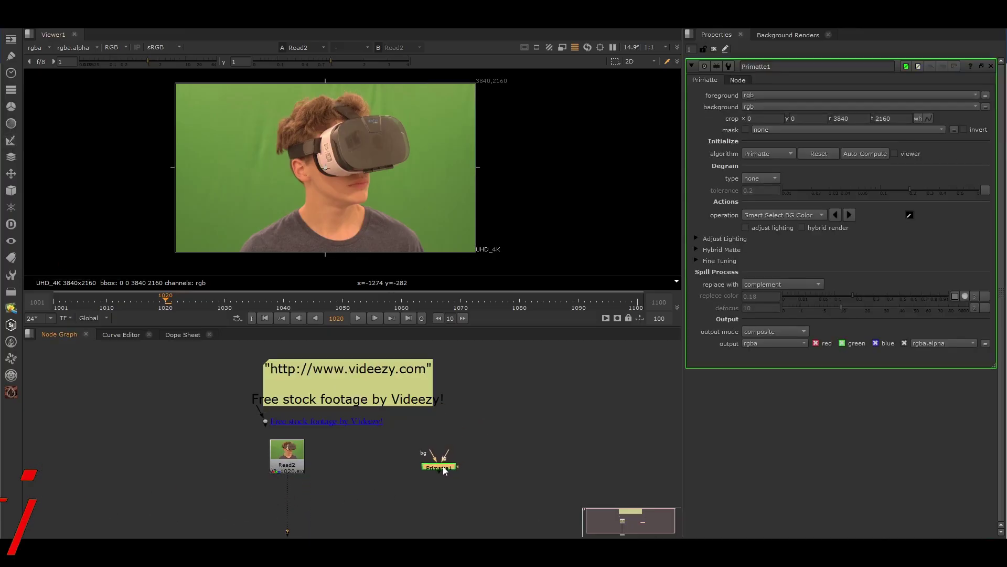
left_click(443, 469)
scroll(408, 452, "down", 2)
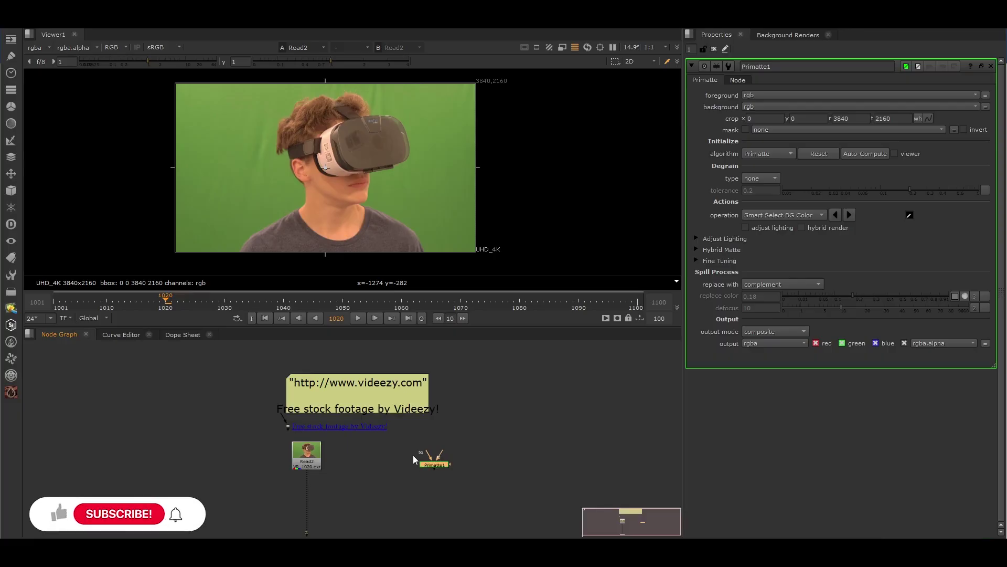
scroll(414, 455, "up", 2)
left_click_drag(208, 452, 500, 334)
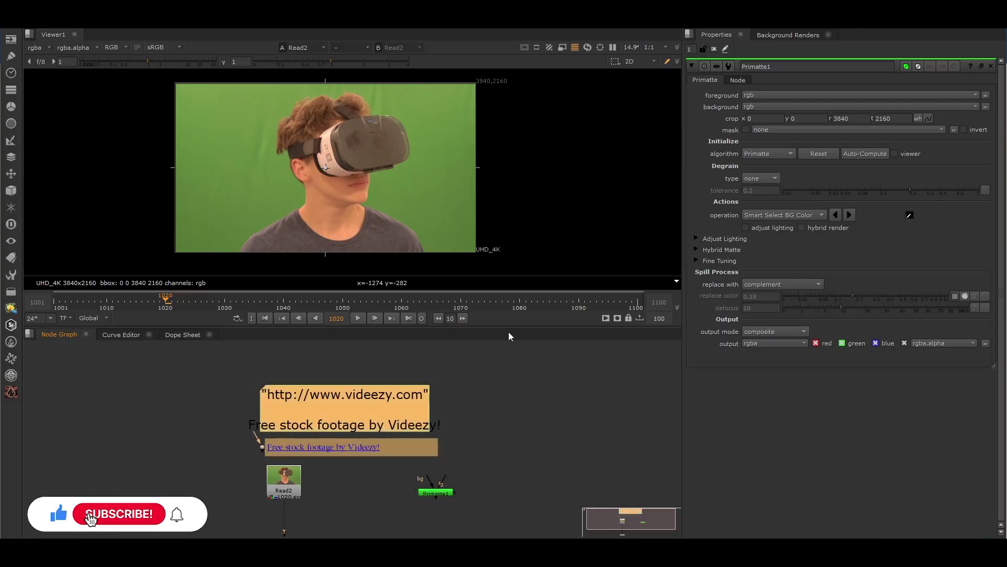
left_click(495, 432)
scroll(475, 421, "down", 2)
scroll(450, 471, "up", 2)
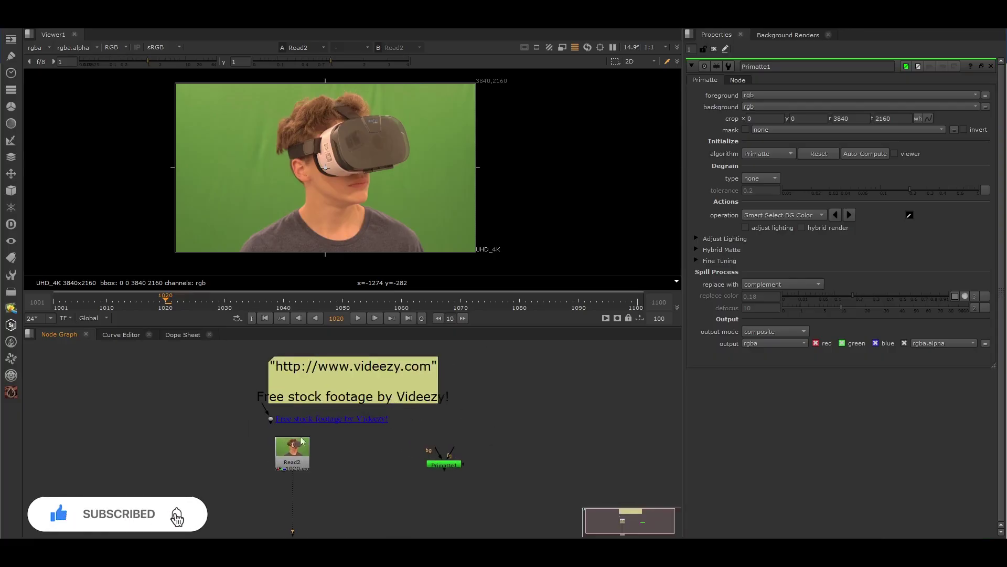
left_click_drag(270, 420, 270, 423)
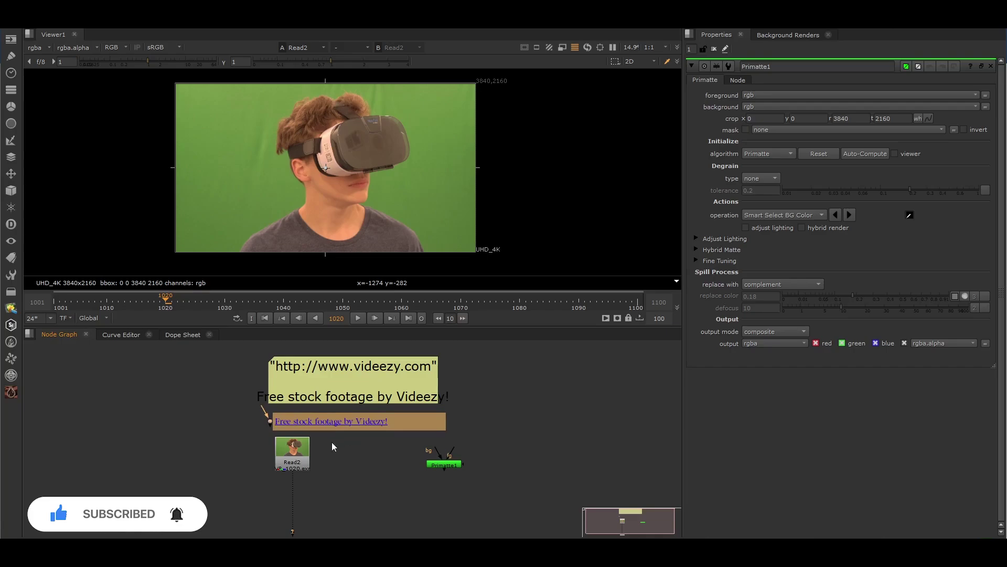
left_click(377, 465)
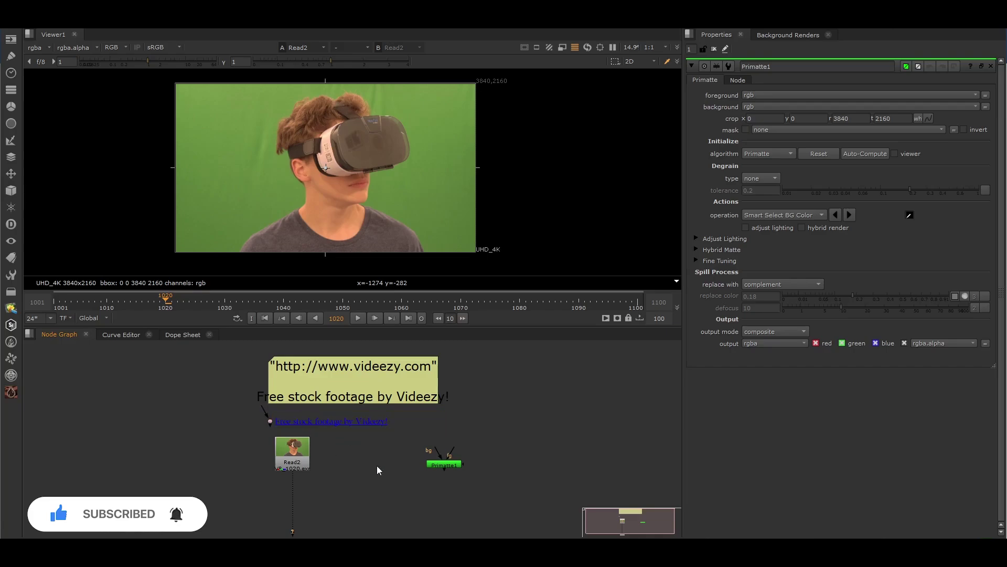
Open the Read2 node's properties and play back its green-screen footage.
double_click(301, 460)
left_click(358, 318)
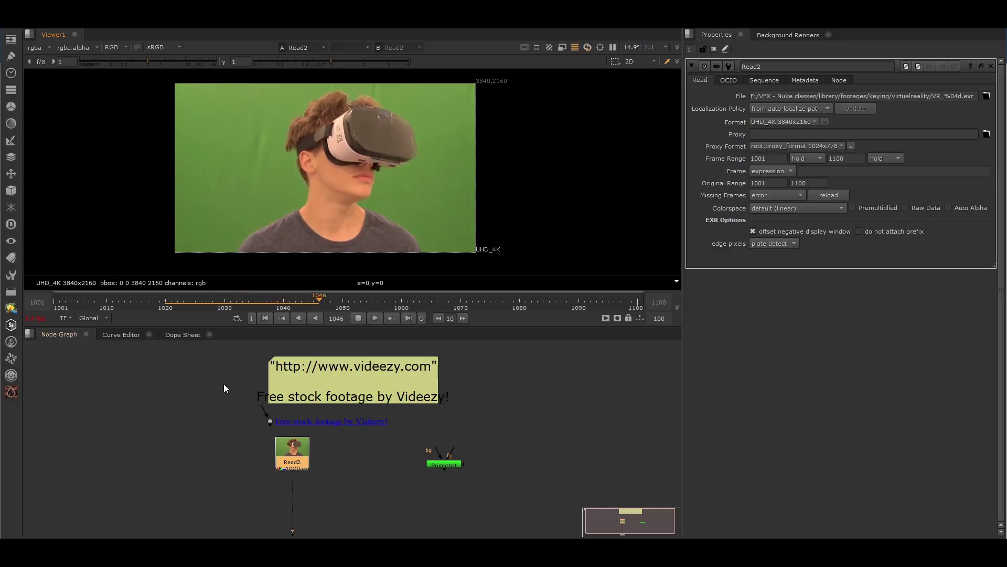
left_click_drag(224, 388, 457, 412)
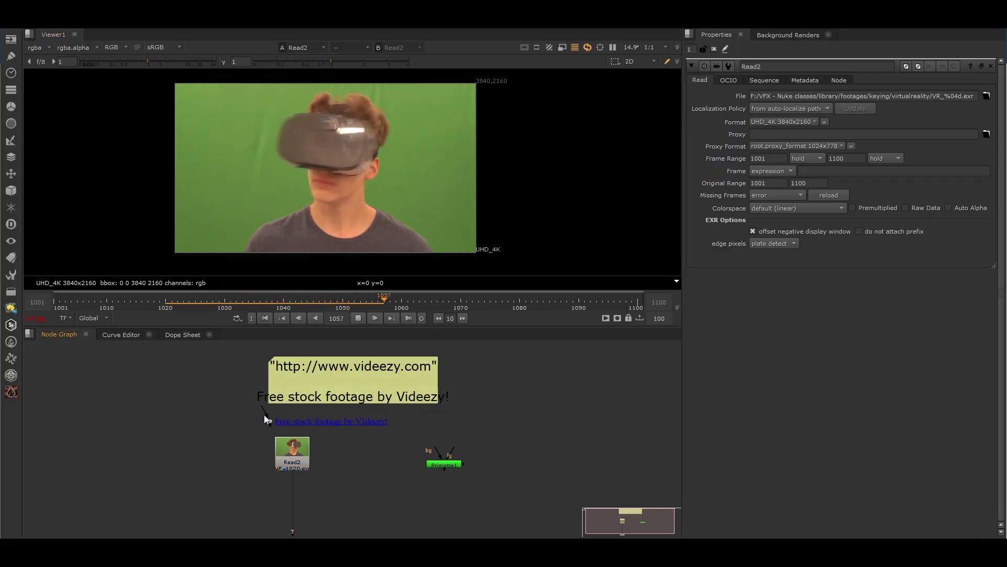
left_click_drag(218, 358, 398, 378)
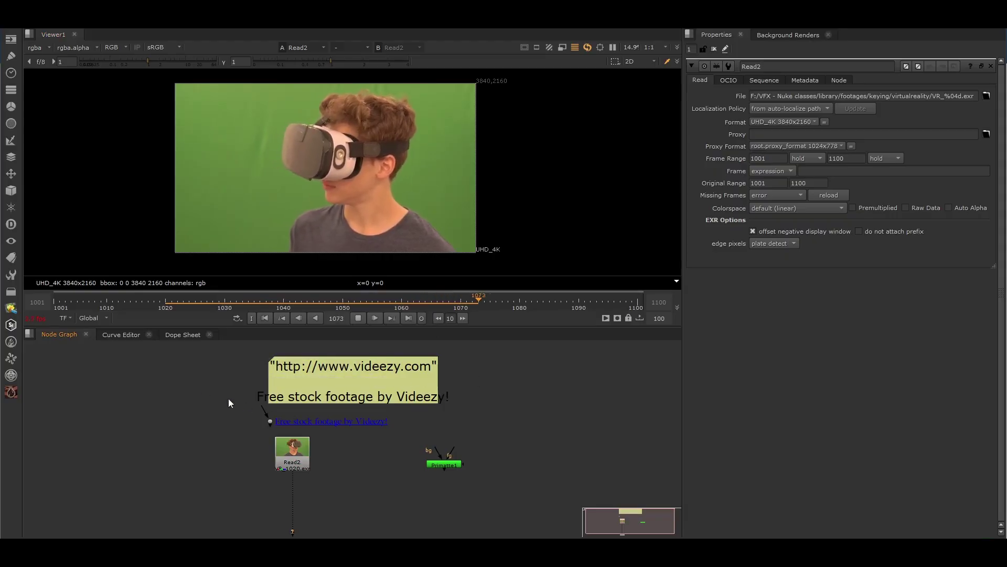
left_click_drag(198, 385, 478, 433)
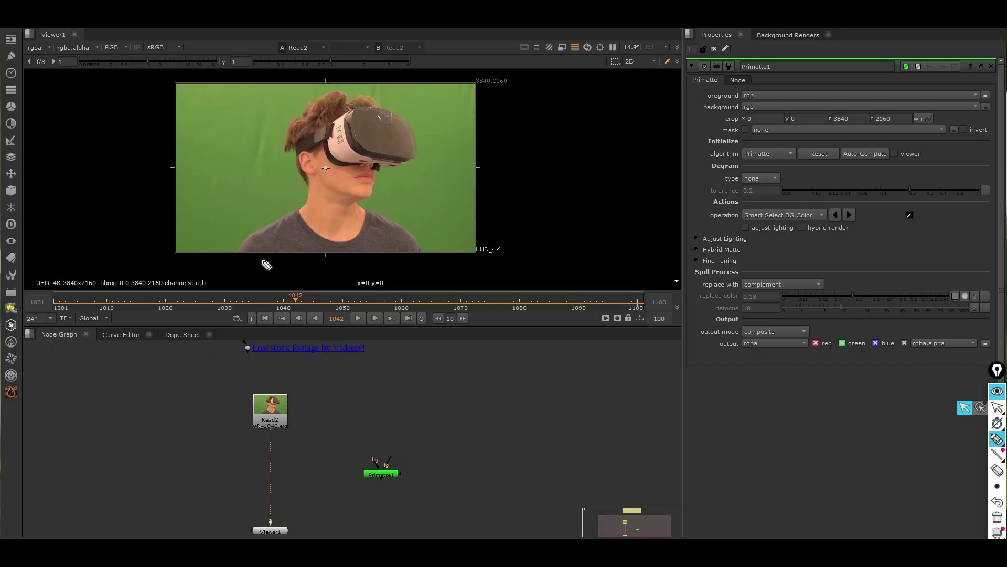
mouse_move(195, 190)
left_mouse_down()
mouse_move(203, 225)
mouse_move(251, 206)
mouse_move(273, 210)
left_mouse_up()
mouse_move(338, 372)
left_mouse_down()
mouse_move(443, 375)
mouse_move(543, 361)
left_mouse_up()
mouse_move(616, 401)
left_mouse_down()
mouse_move(682, 415)
mouse_move(843, 393)
left_mouse_up()
mouse_move(236, 256)
left_mouse_down()
mouse_move(278, 227)
mouse_move(298, 162)
mouse_move(351, 113)
mouse_move(371, 210)
mouse_move(406, 233)
mouse_move(460, 181)
mouse_move(560, 151)
left_mouse_up()
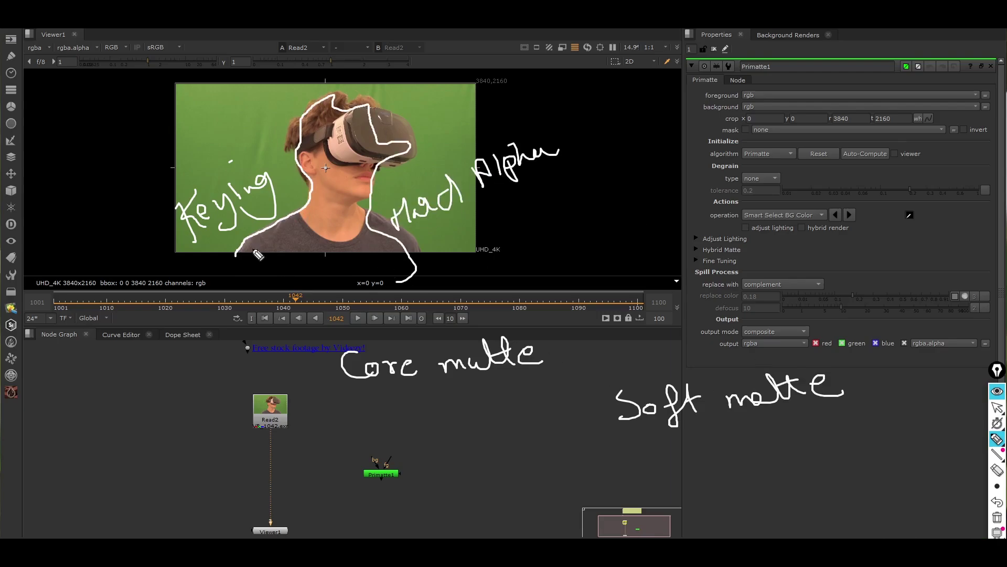
mouse_move(258, 254)
left_mouse_down()
mouse_move(291, 218)
mouse_move(286, 135)
mouse_move(385, 107)
mouse_move(411, 262)
left_mouse_up()
left_click_drag(428, 110, 457, 125)
mouse_move(455, 109)
left_mouse_down()
mouse_move(479, 95)
mouse_move(525, 111)
left_mouse_up()
mouse_move(531, 97)
left_mouse_down()
mouse_move(546, 109)
mouse_move(588, 88)
left_mouse_up()
left_click(612, 79)
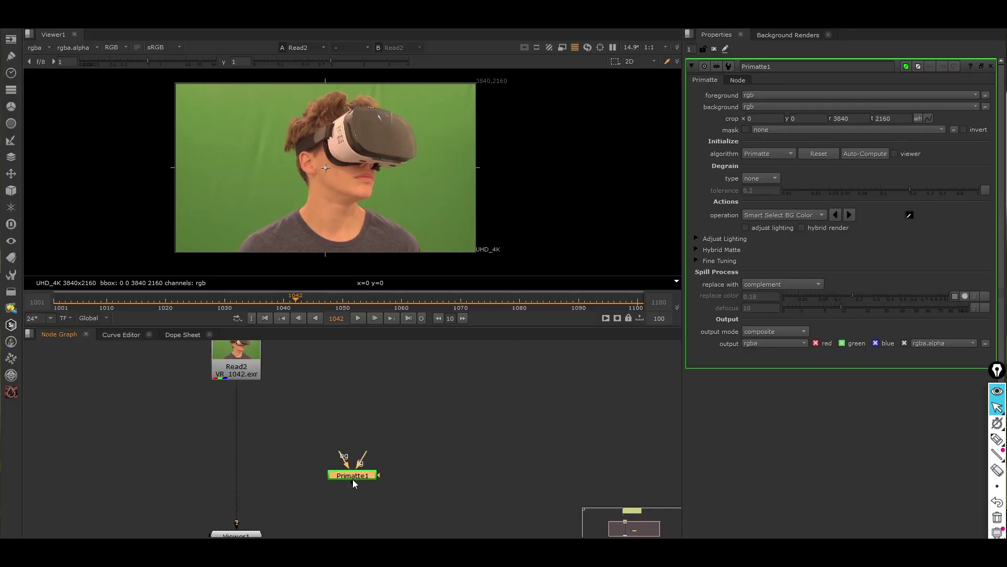
Examine the bg and fg inputs on the Primatte node in the node graph.
left_click_drag(356, 477, 426, 453)
scroll(370, 490, "down", 2)
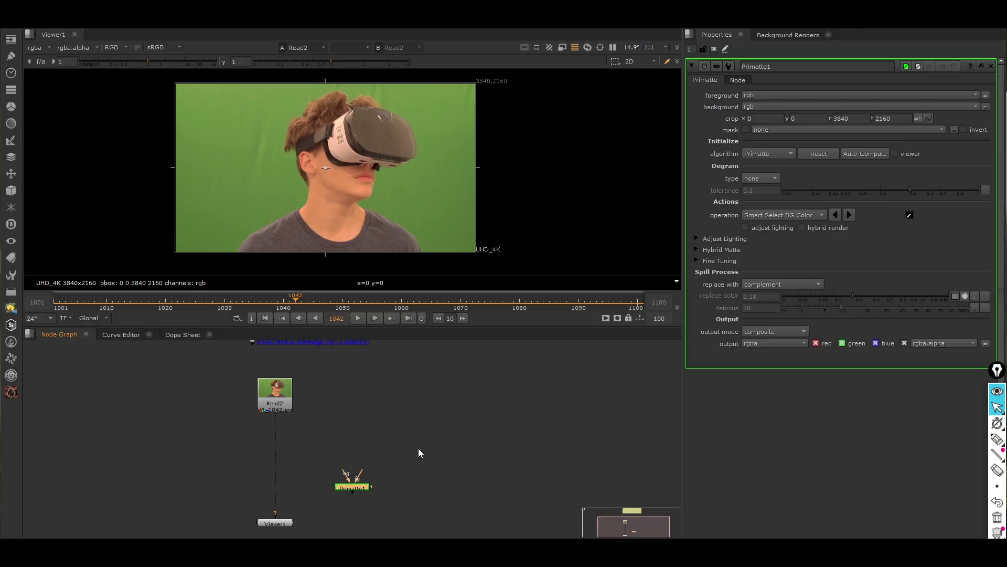
middle_click_drag(398, 486, 474, 425)
scroll(507, 380, "up", 3)
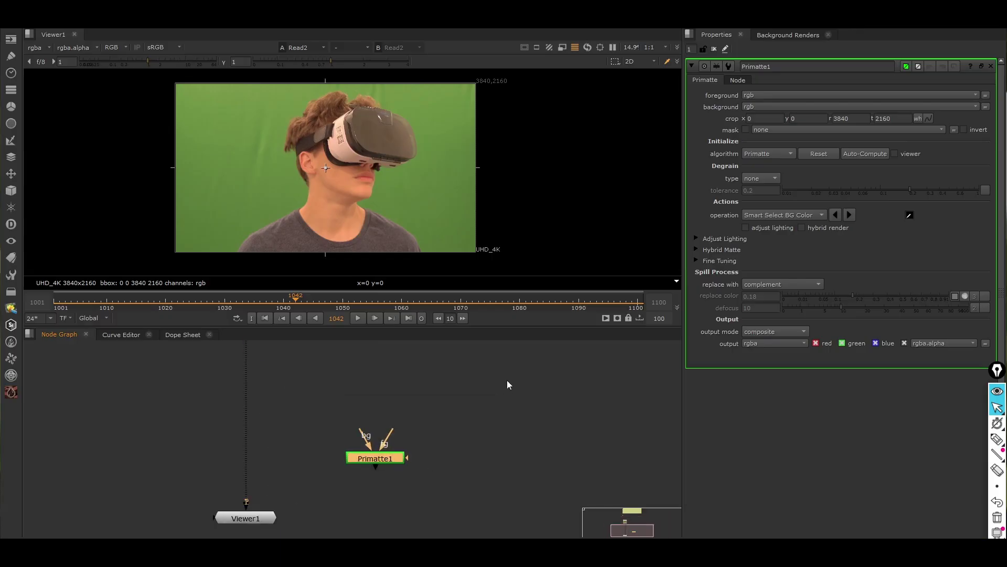
middle_click_drag(459, 380, 461, 390)
left_click_drag(474, 432, 380, 482)
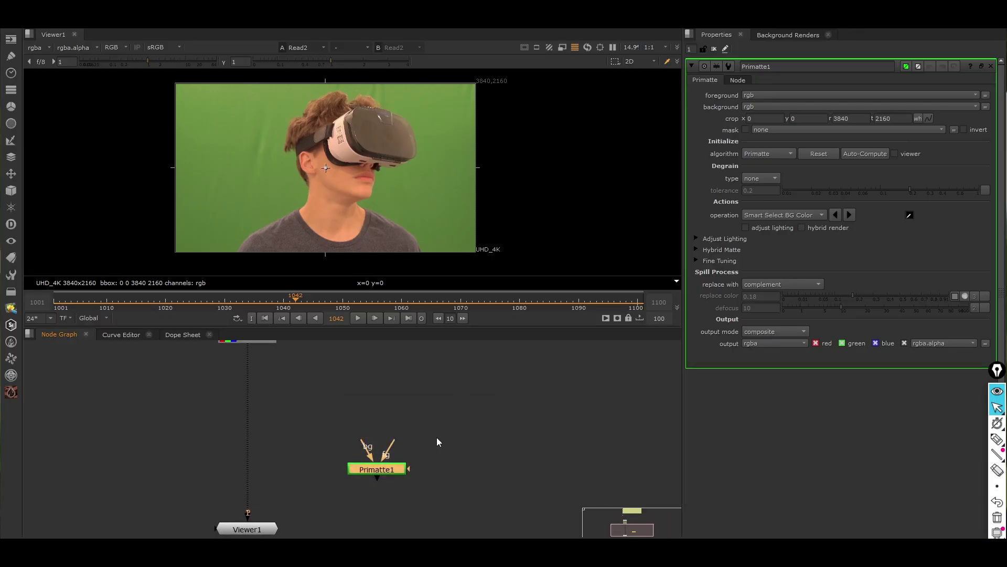
scroll(426, 443, "down", 2)
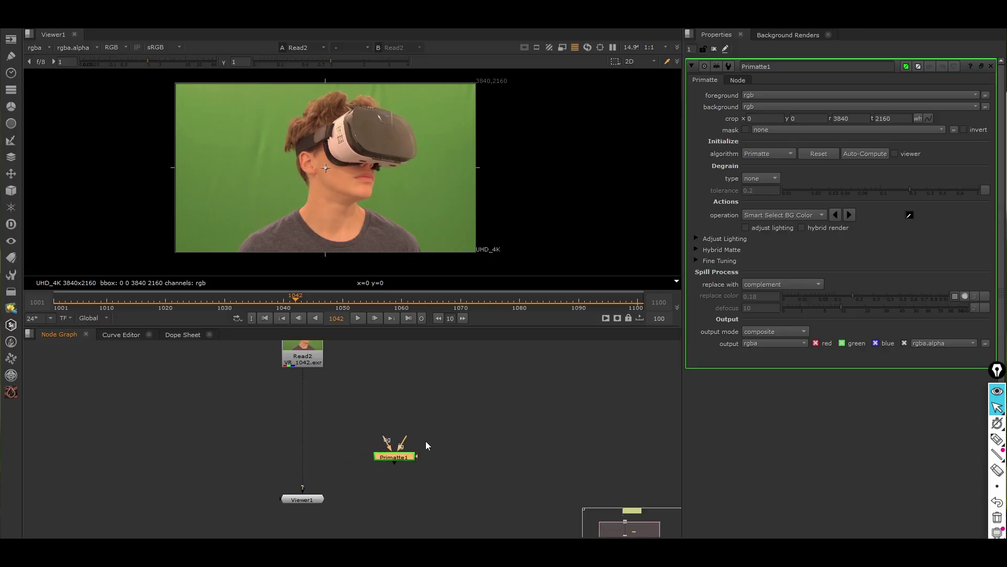
scroll(399, 459, "up", 4)
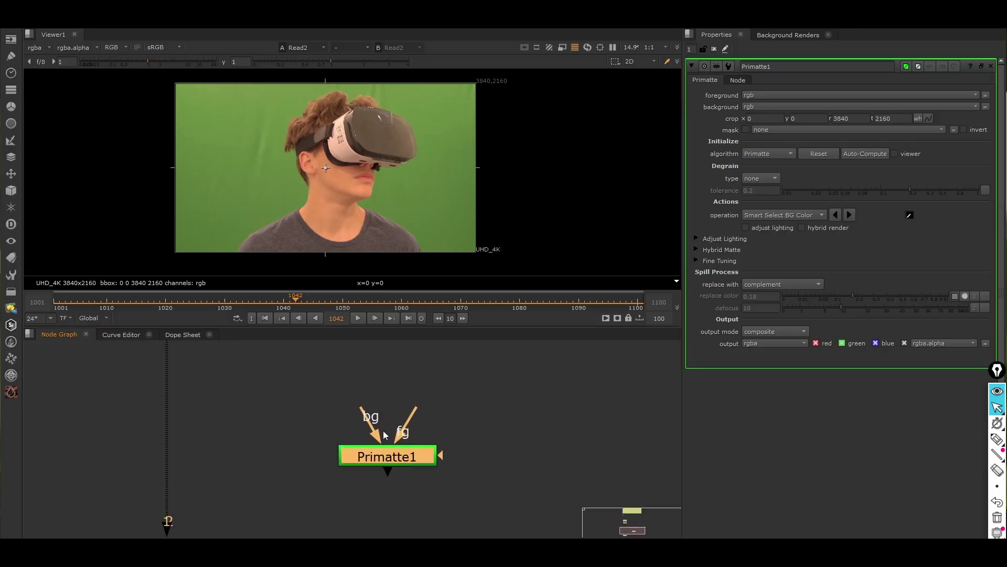
left_click_drag(307, 421, 326, 421)
left_click(397, 421)
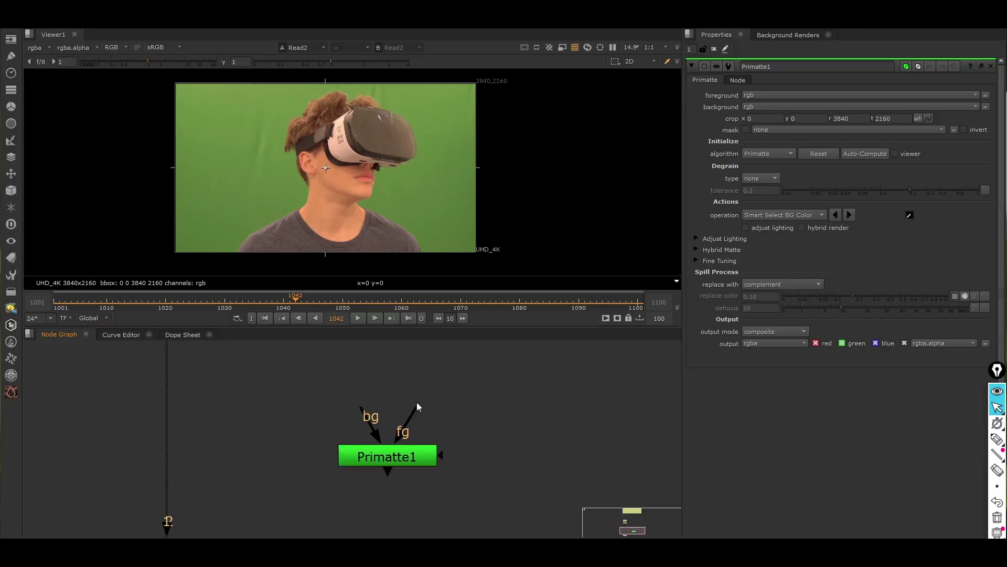
Connect the Primatte node's fg input to Read2, leave bg unconnected, and feed the viewer from Primatte.
scroll(417, 402, "down", 3)
middle_click_drag(416, 402, 427, 470)
left_click_drag(426, 474, 407, 482)
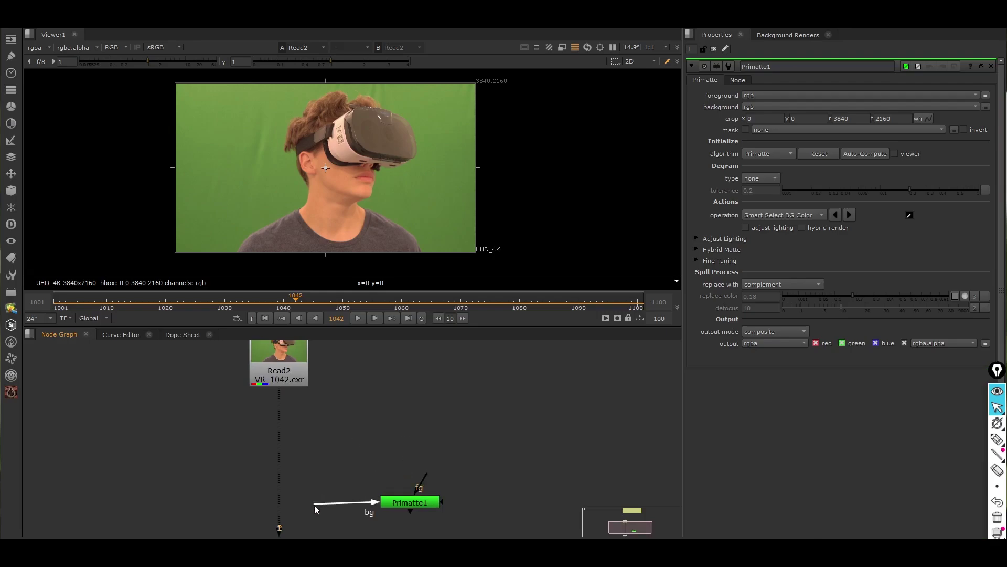
left_click_drag(314, 505, 308, 501)
left_click_drag(445, 501, 538, 488)
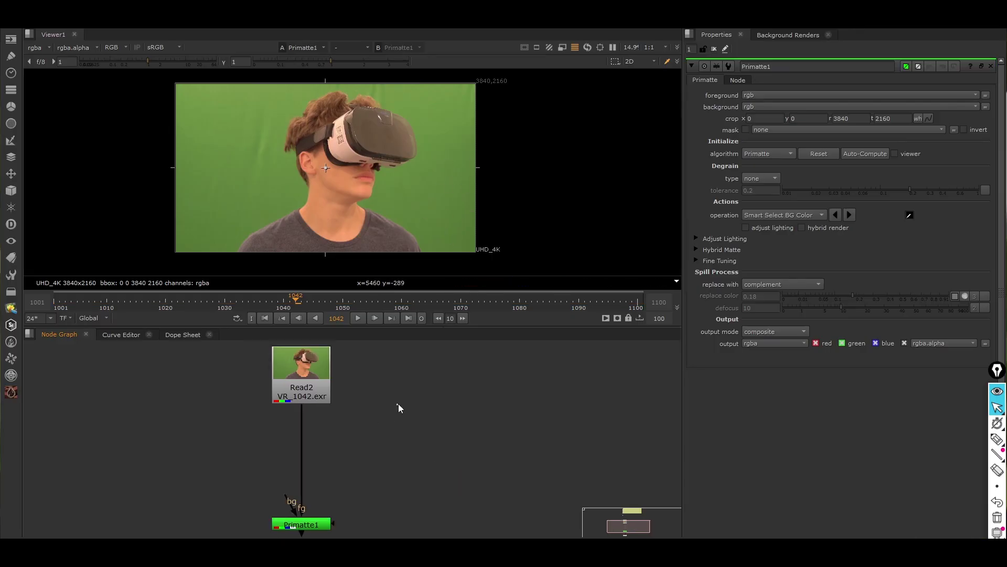
Insert a Reduce Noise v5 node directly after Read2 and open its noise profile preparation.
double_click(317, 381)
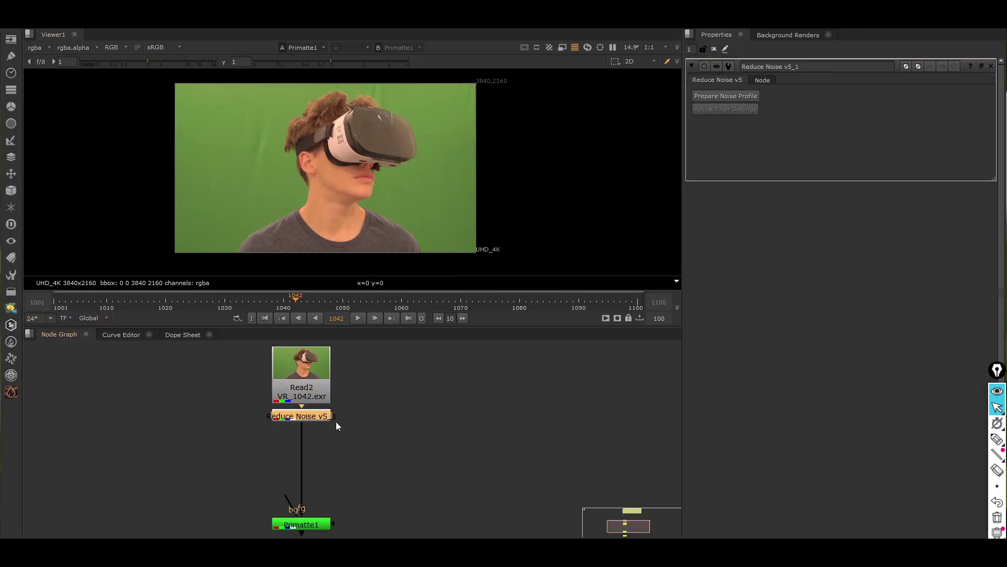
left_click_drag(326, 418, 326, 423)
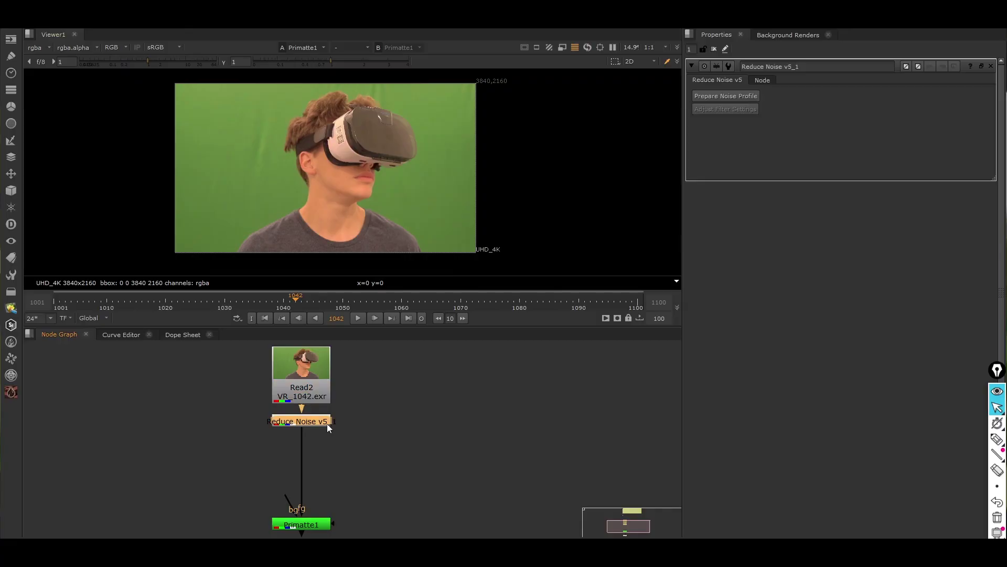
left_click(726, 97)
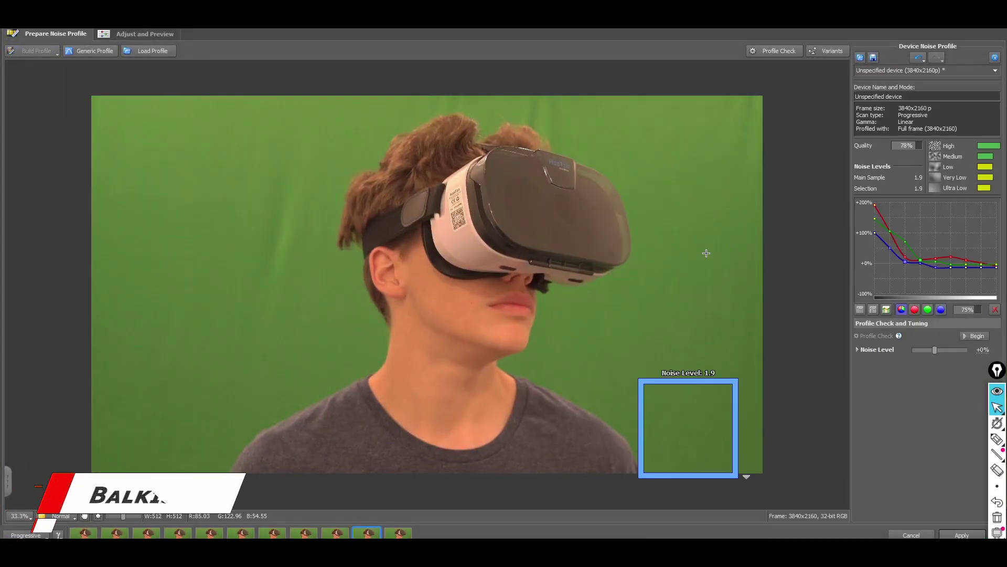
Place the noise sample on the plain green backdrop behind the subject's head, run Profile Check and apply the profile.
left_click_drag(691, 405, 173, 268)
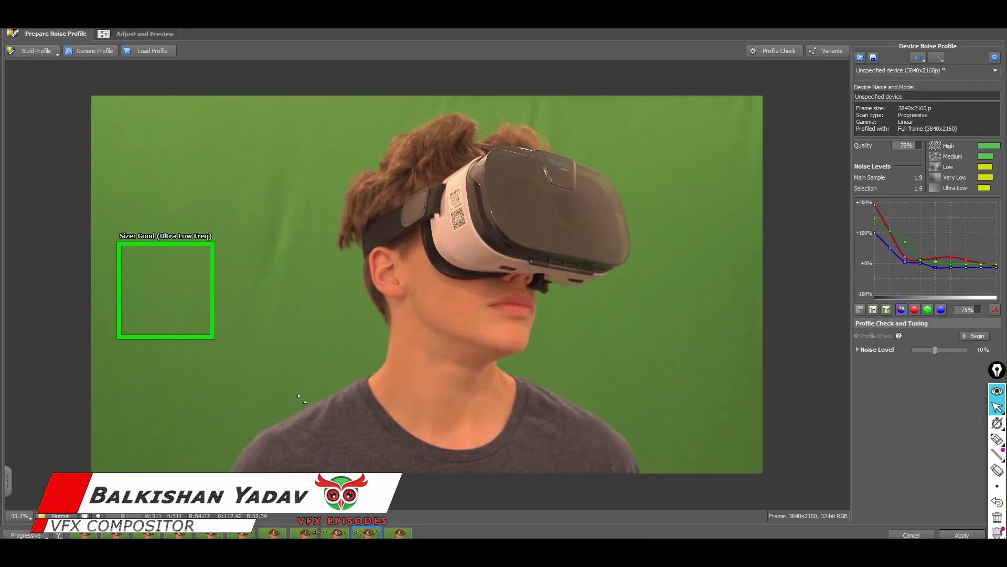
left_click(782, 51)
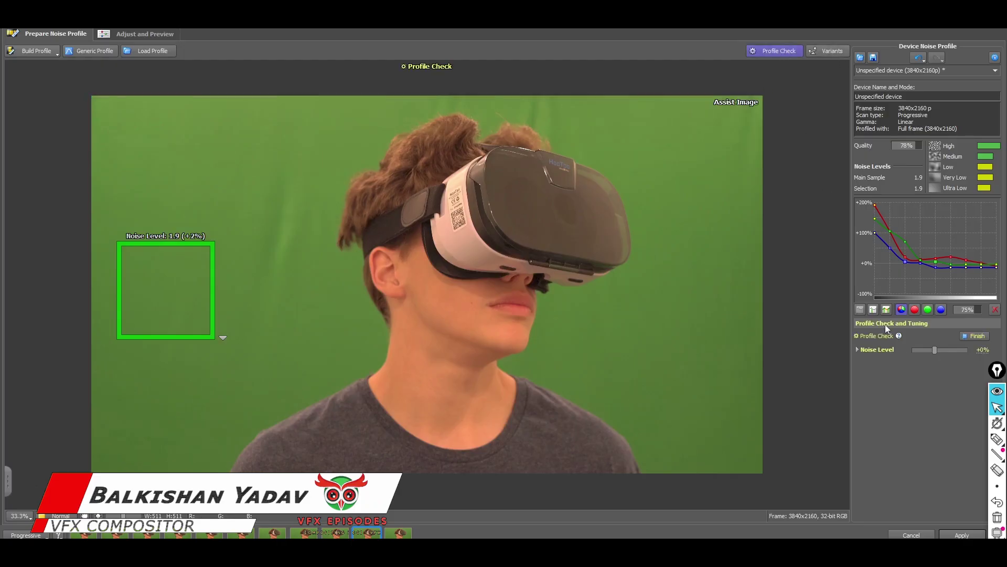
scroll(517, 364, "up", 5)
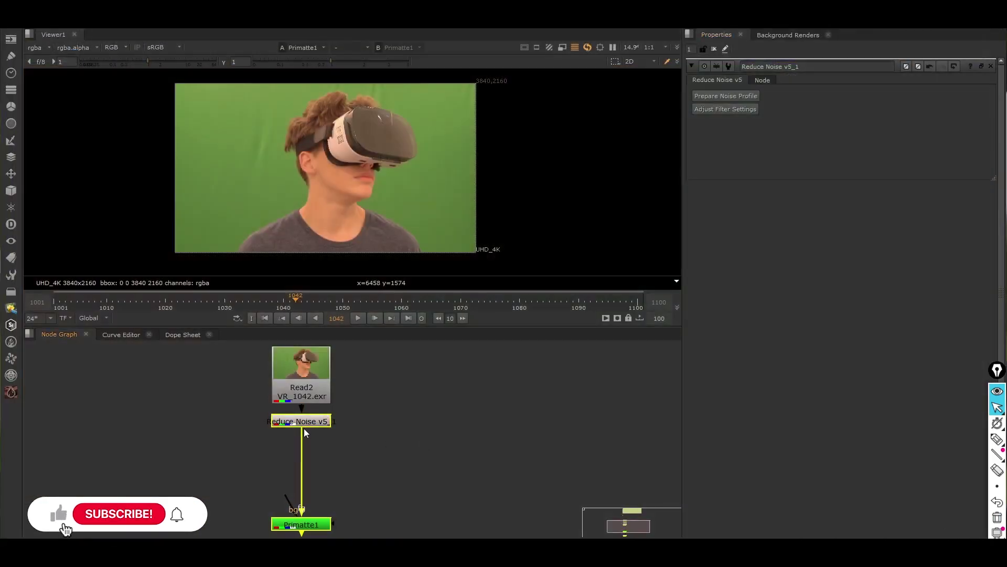
Insert a dot on the connection between the Reduce Noise and Primatte nodes.
scroll(304, 429, "down", 2)
left_click(304, 457)
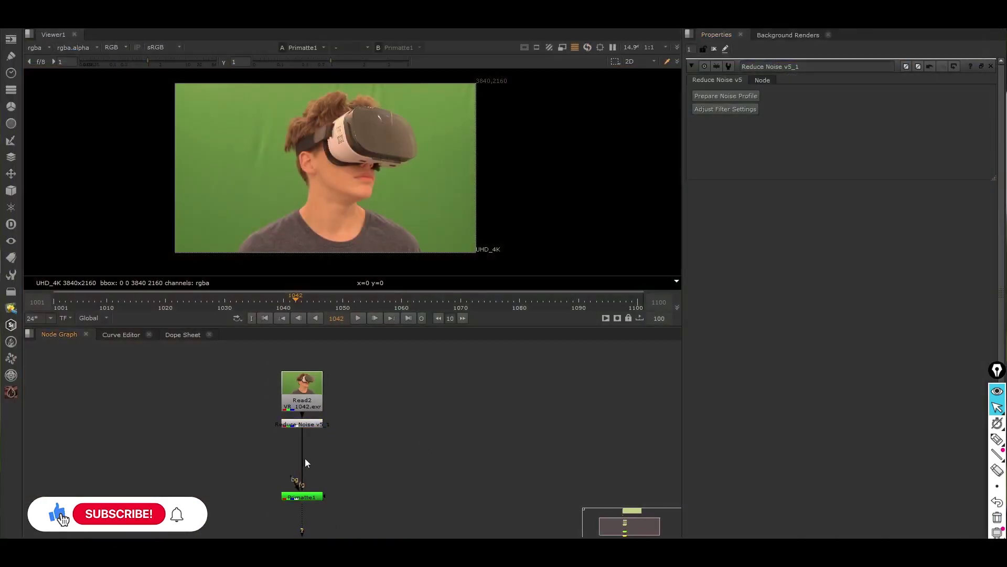
left_click(301, 462, "ctrl")
left_click_drag(301, 461, 319, 394)
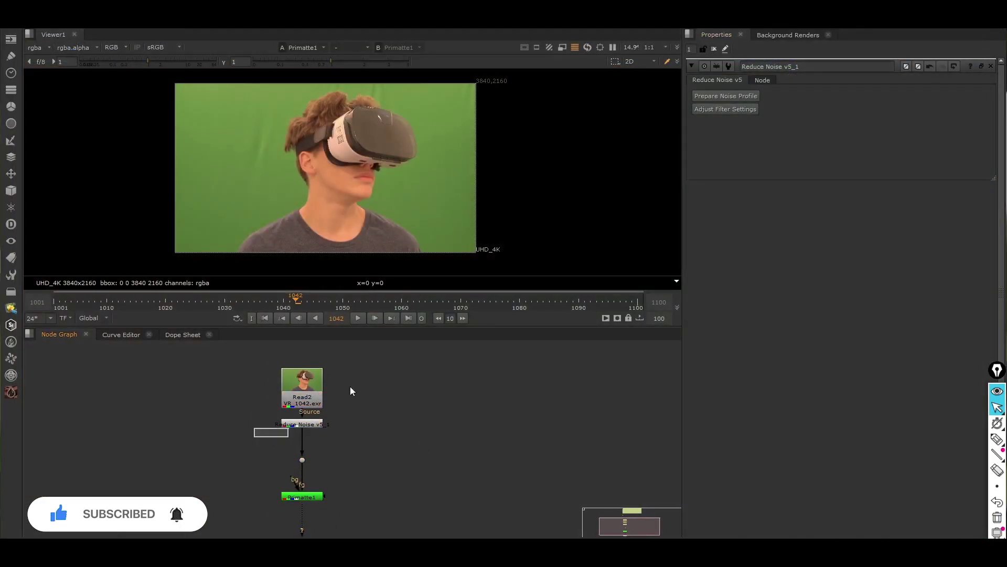
Move the Primatte node further below the dot and open its properties.
scroll(307, 433, "down", 2)
scroll(317, 458, "up", 3)
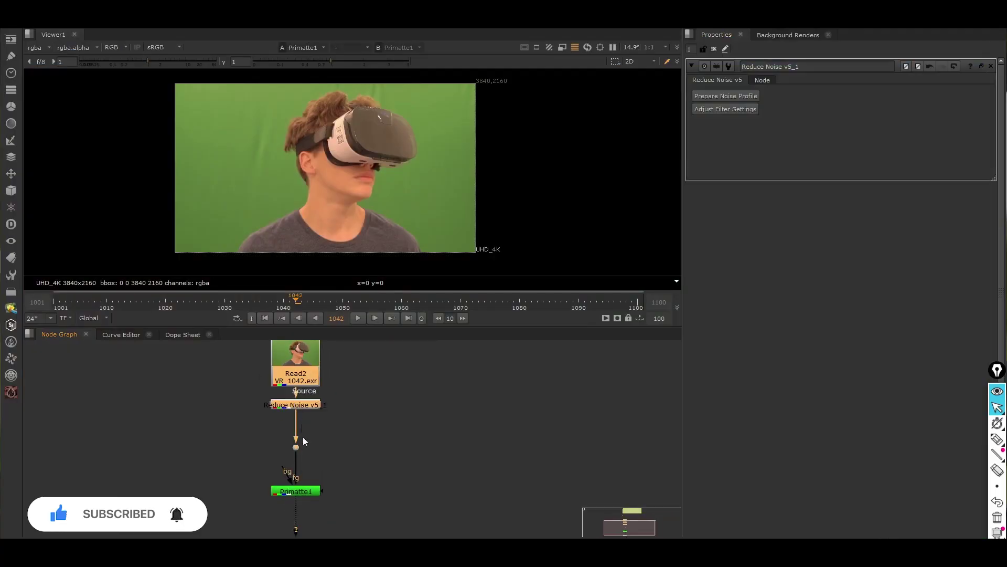
middle_click_drag(344, 498, 352, 432)
scroll(353, 431, "down", 4)
left_click_drag(354, 418, 298, 473)
scroll(306, 453, "up", 3)
left_click_drag(353, 413, 354, 451)
left_click(380, 447)
double_click(350, 448)
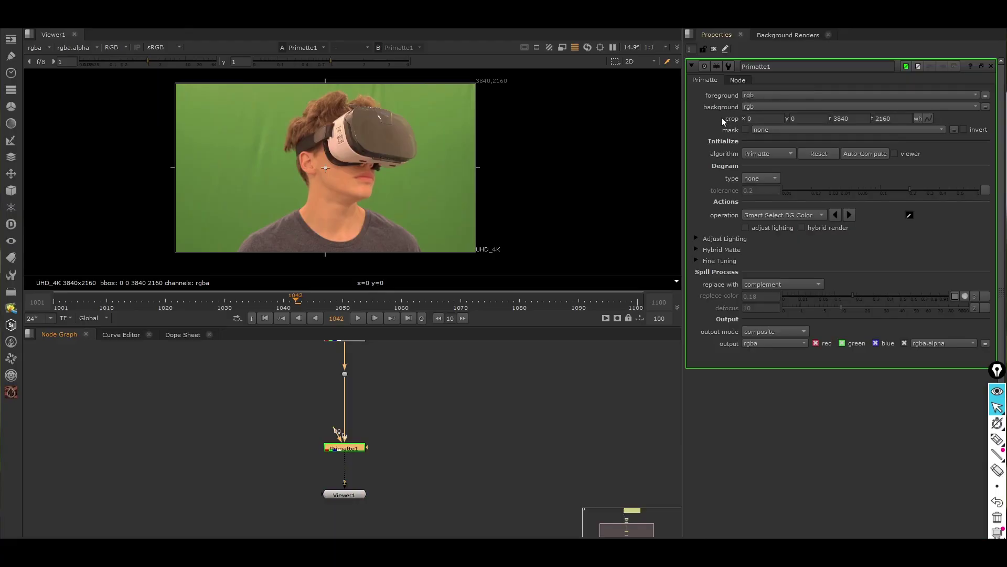
Narrow the Primatte crop around the subject to x 680 and r 3430, keeping the full frame height.
middle_click_drag(449, 174, 450, 178)
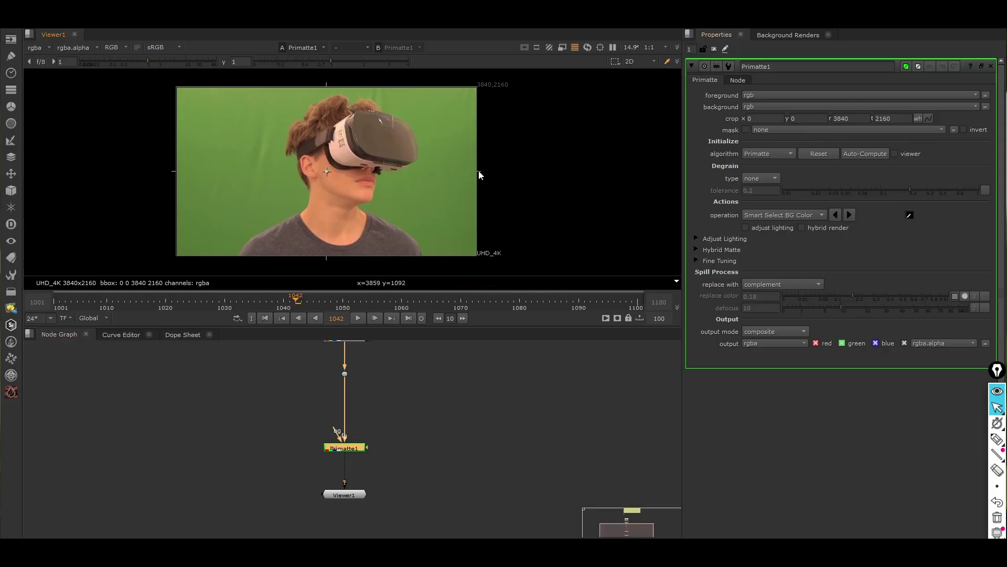
left_click_drag(179, 172, 226, 171)
left_click_drag(477, 172, 435, 171)
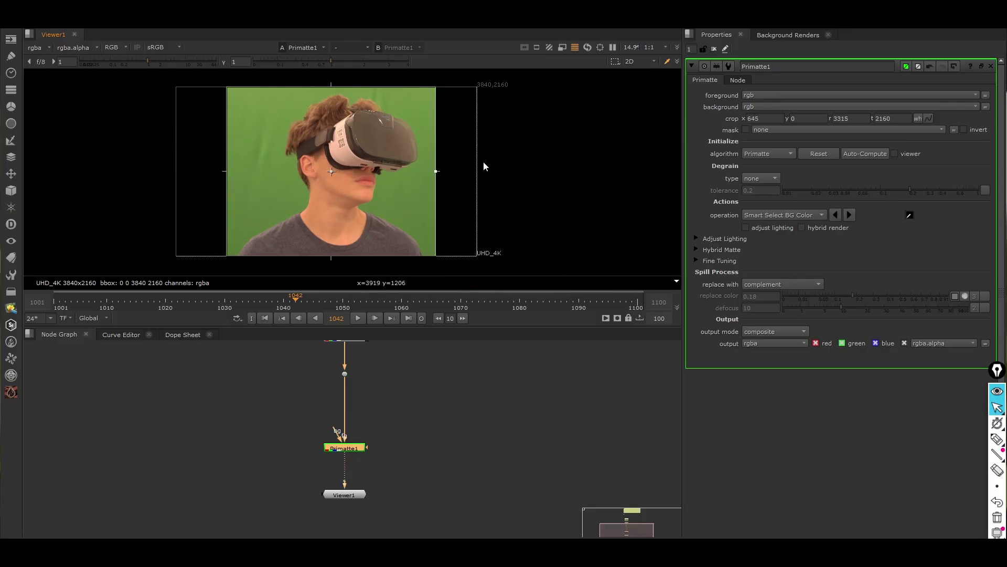
left_click_drag(436, 172, 444, 171)
left_click_drag(227, 172, 229, 172)
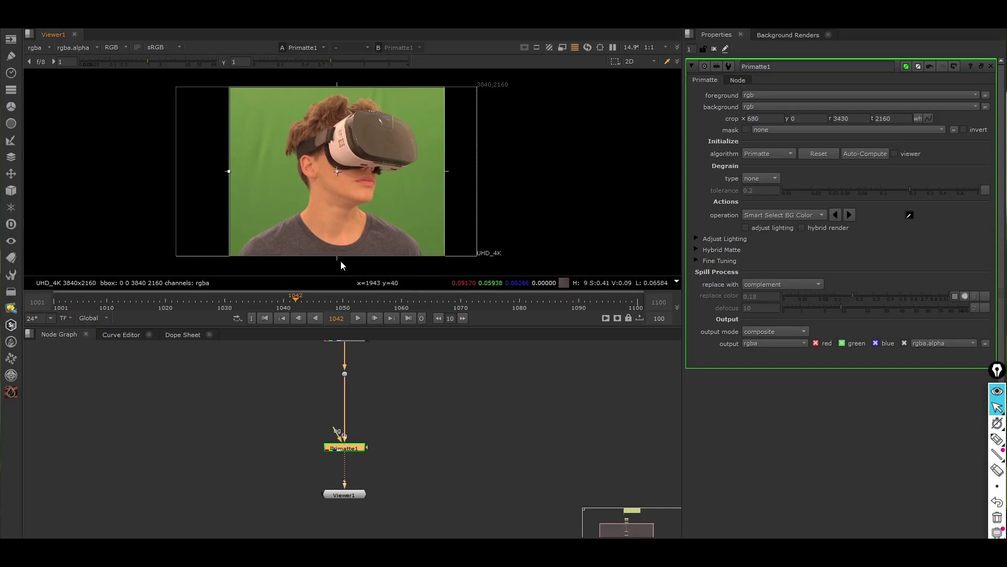
At frame 1084, shift the Primatte crop to x 850 and r 3625, and set keys on its x and y values.
left_click(475, 299)
left_click_drag(475, 300, 543, 302)
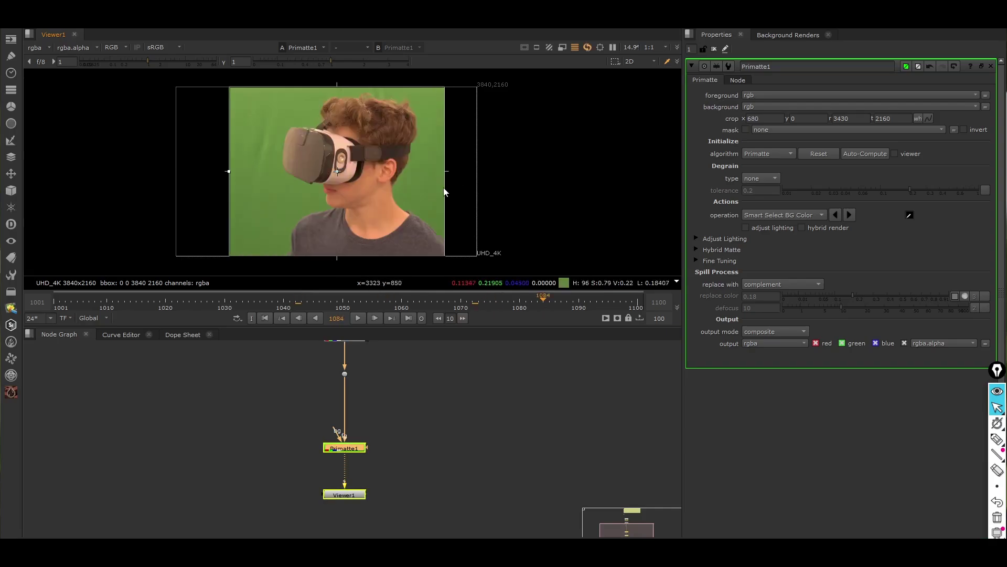
left_click_drag(445, 171, 461, 172)
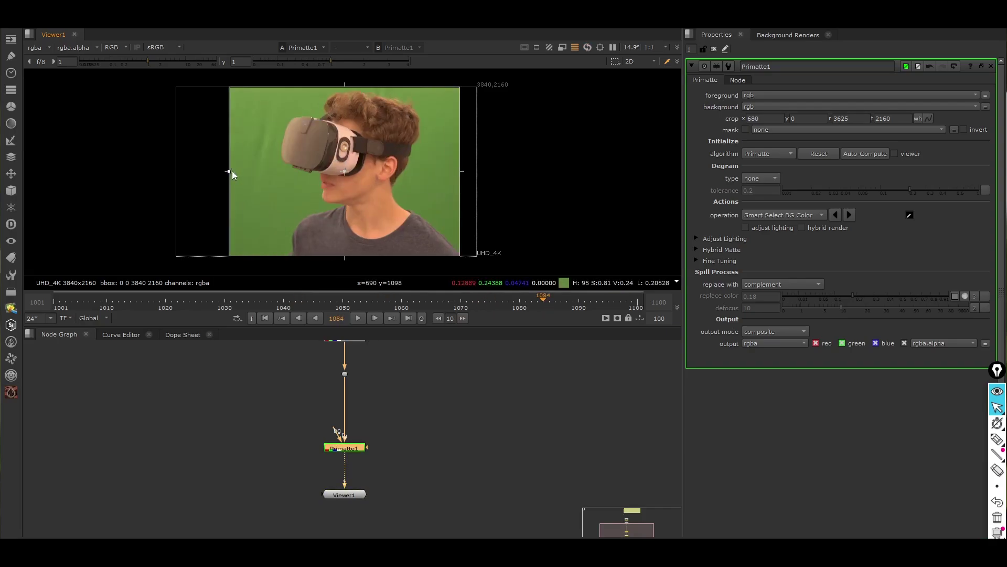
left_click_drag(231, 171, 244, 171)
right_click(771, 120)
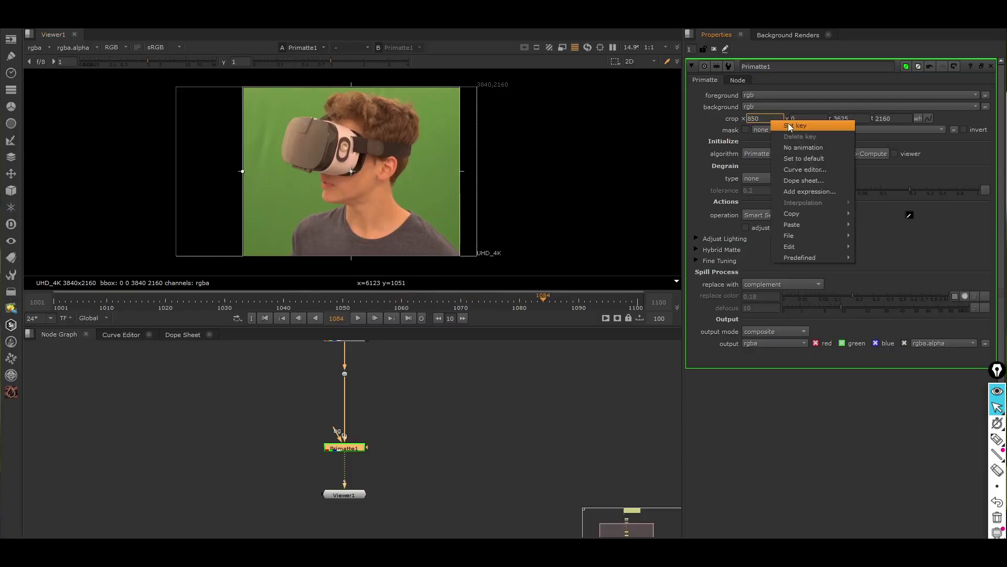
left_click(798, 125)
right_click(801, 120)
left_click(817, 124)
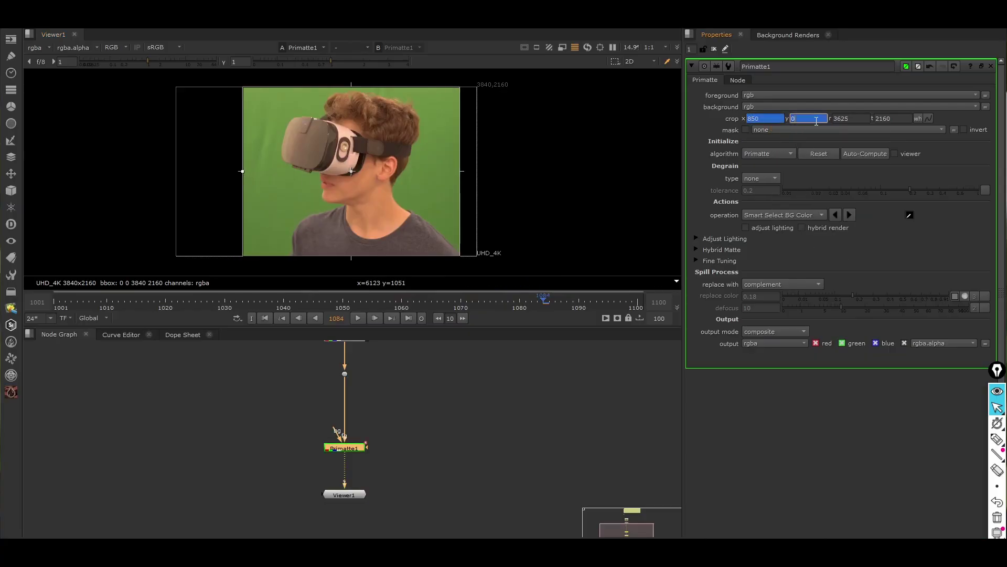
Reset all Primatte knobs to their defaults.
right_click(893, 202)
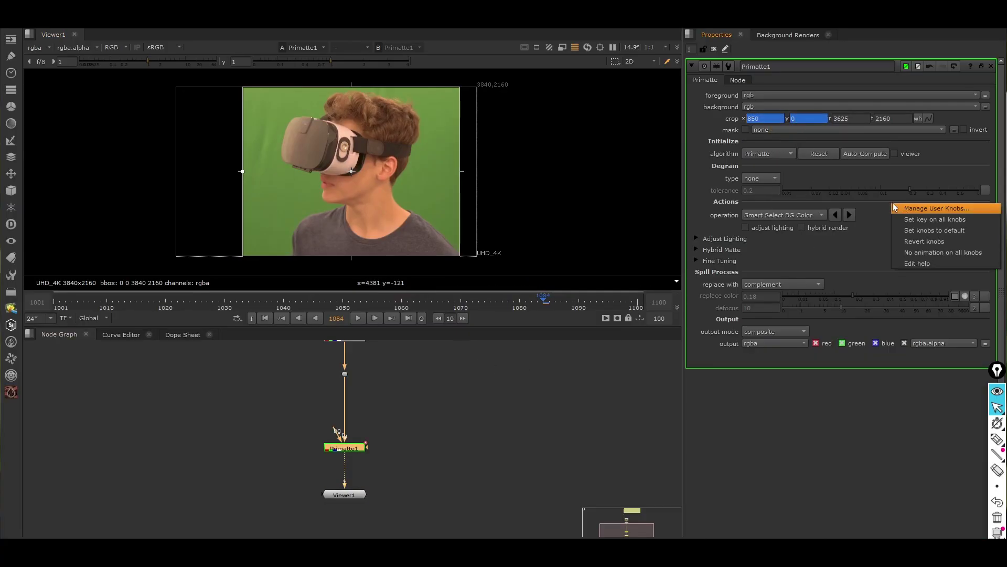
left_click(928, 229)
Add a Roto node with a Bezier shape around the subject, connect it to Primatte's mask input and set the mask to rgba.alpha.
left_click(400, 457)
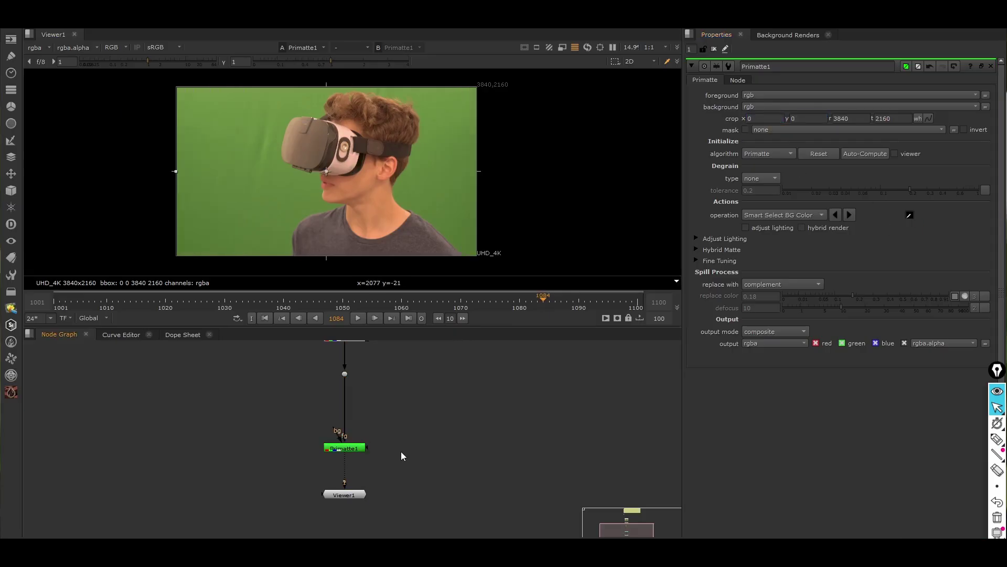
key("o")
left_click_drag(402, 450, 417, 447)
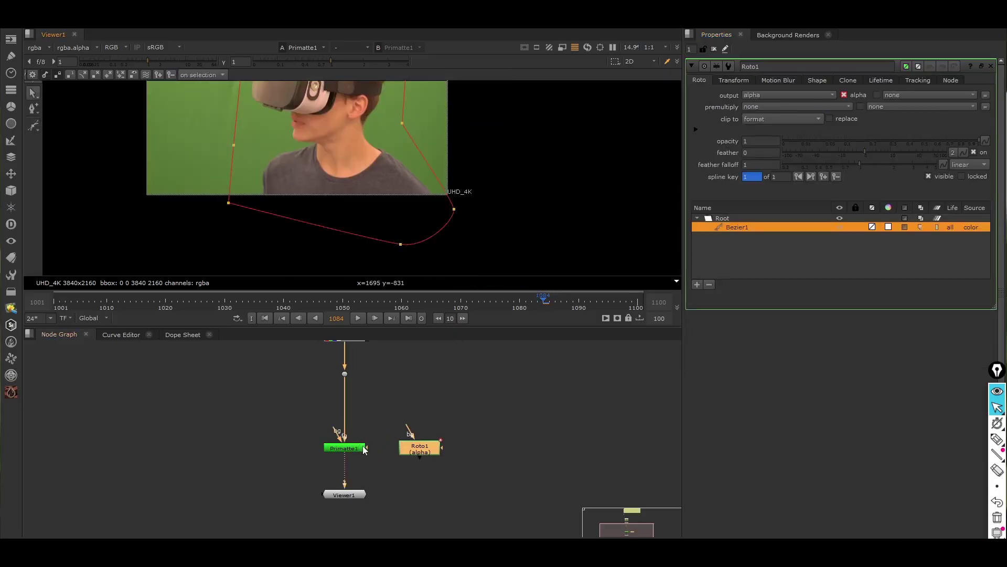
left_click_drag(366, 447, 420, 448)
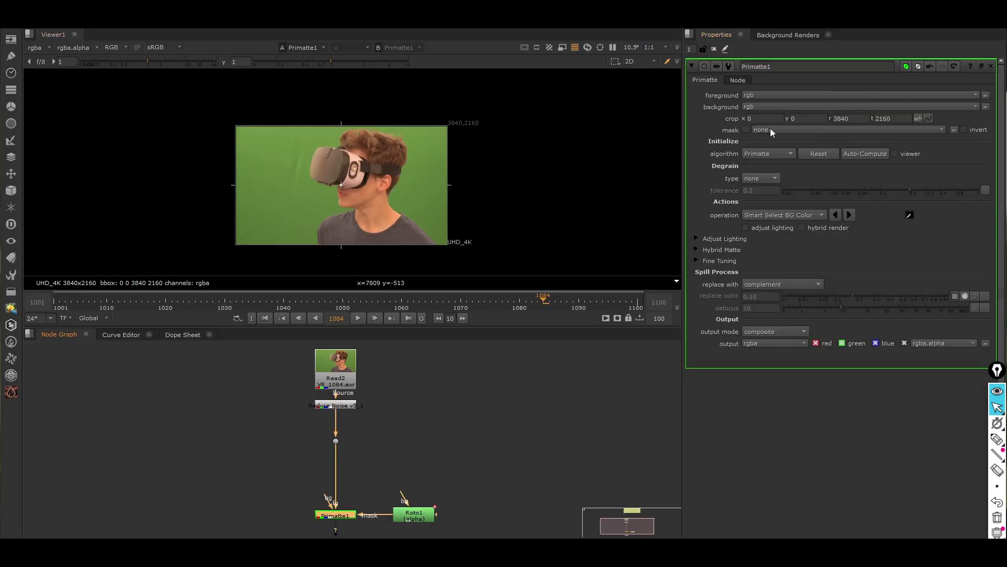
left_click(770, 128)
left_click(799, 168)
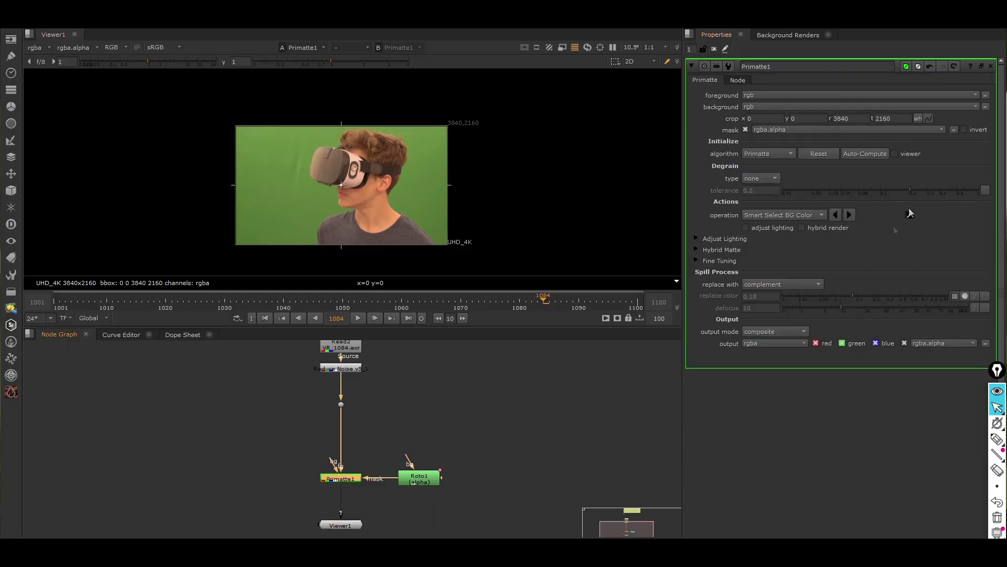
Run Auto-Compute on the masked Primatte and check the alpha matte in the viewer.
left_click(879, 152)
key("a")
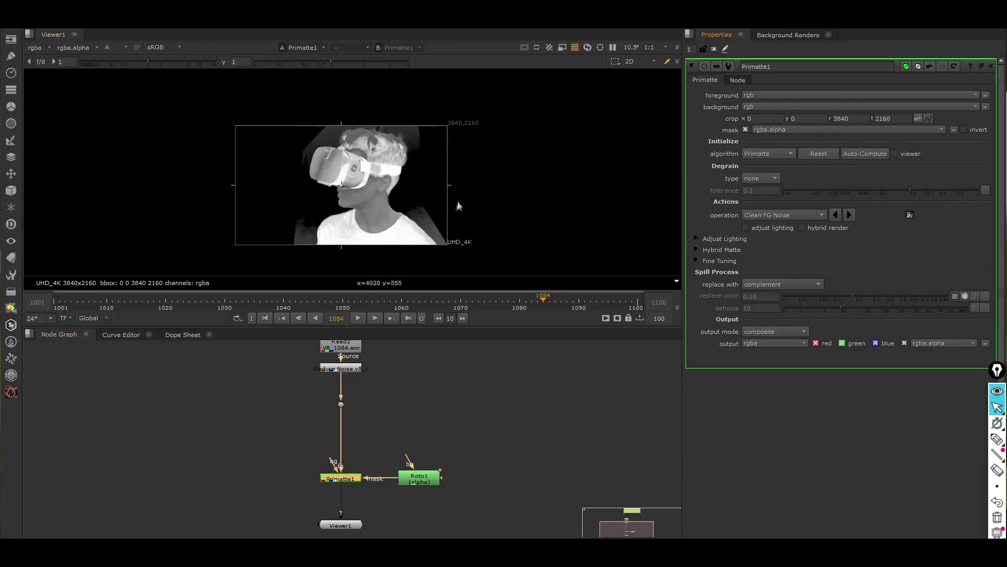
key("a")
Delete the Roto node and replace the used Primatte with a fresh one at default settings below the dot.
left_click(406, 431)
left_click(411, 482)
key("Delete")
left_click(379, 473)
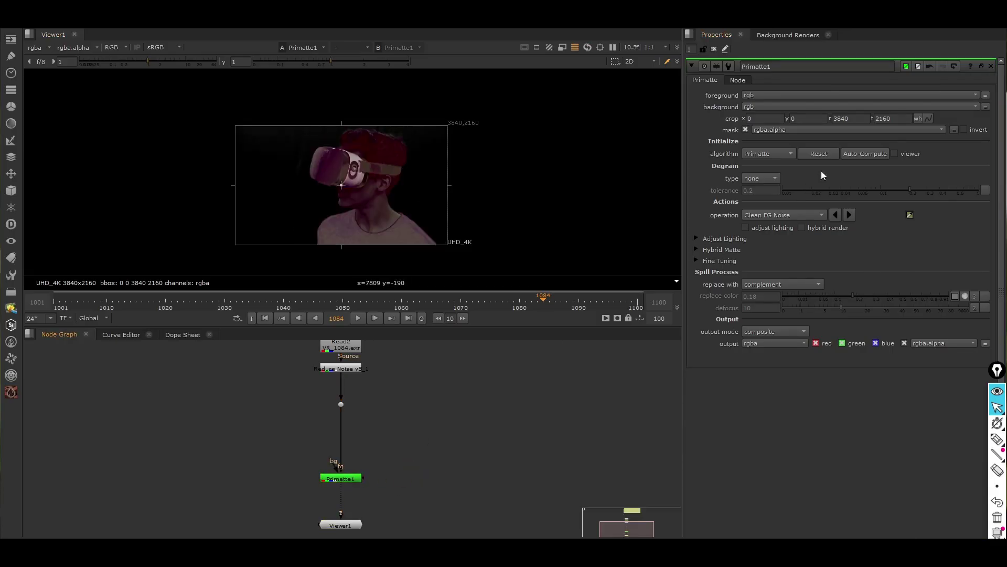
right_click(924, 230)
left_click(952, 258)
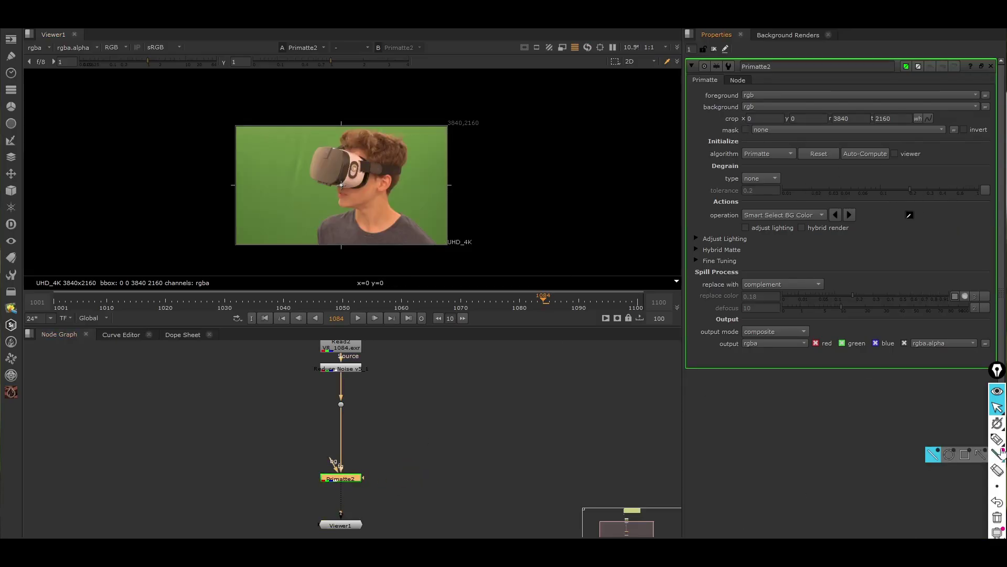
left_click(997, 439)
mouse_move(705, 168)
left_mouse_down()
mouse_move(792, 169)
mouse_move(852, 135)
mouse_move(698, 158)
left_mouse_up()
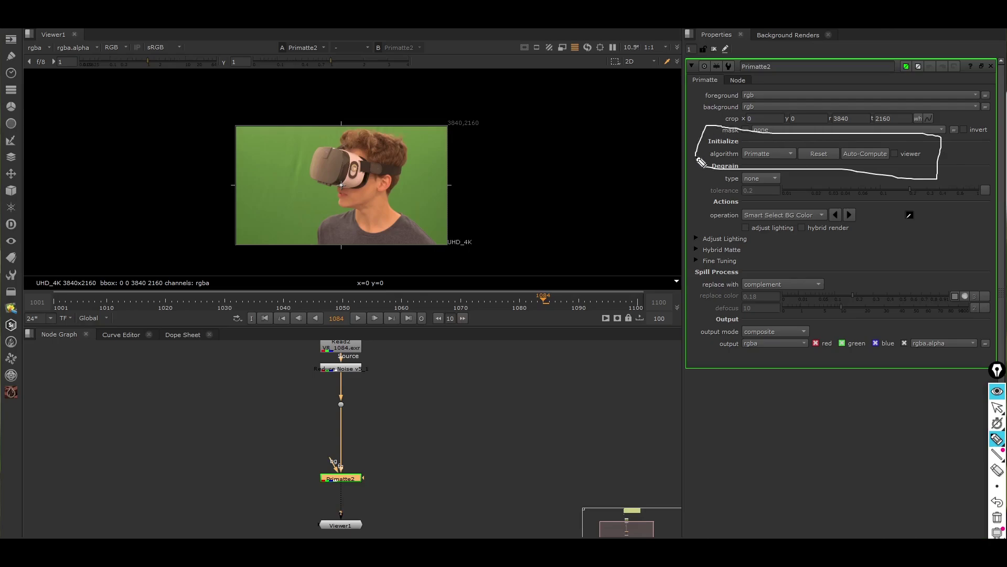
left_click(997, 516)
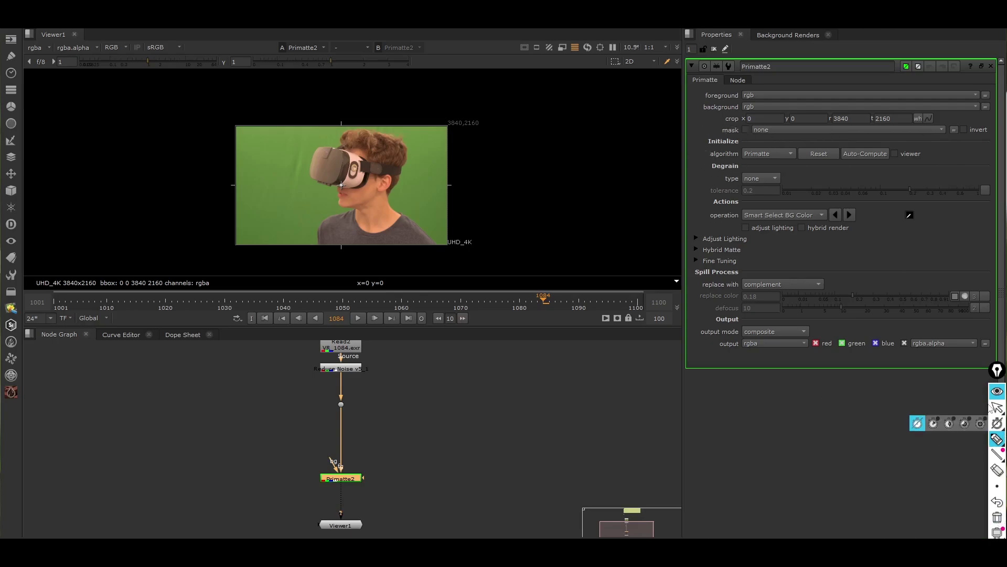
left_click(997, 408)
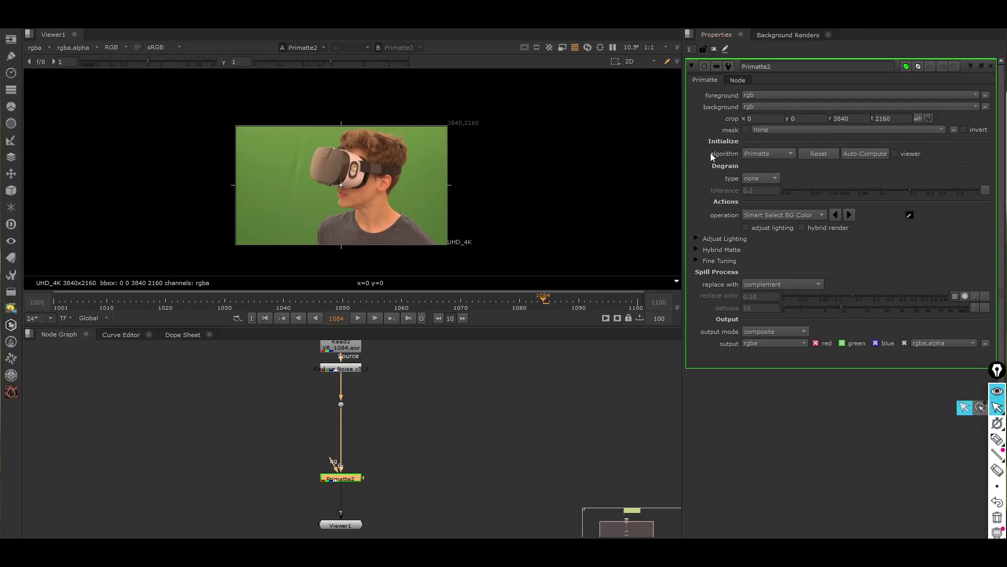
Run Auto-Compute with the Primatte algorithm and display the alpha channel to inspect the backdrop around the subject.
left_click(770, 154)
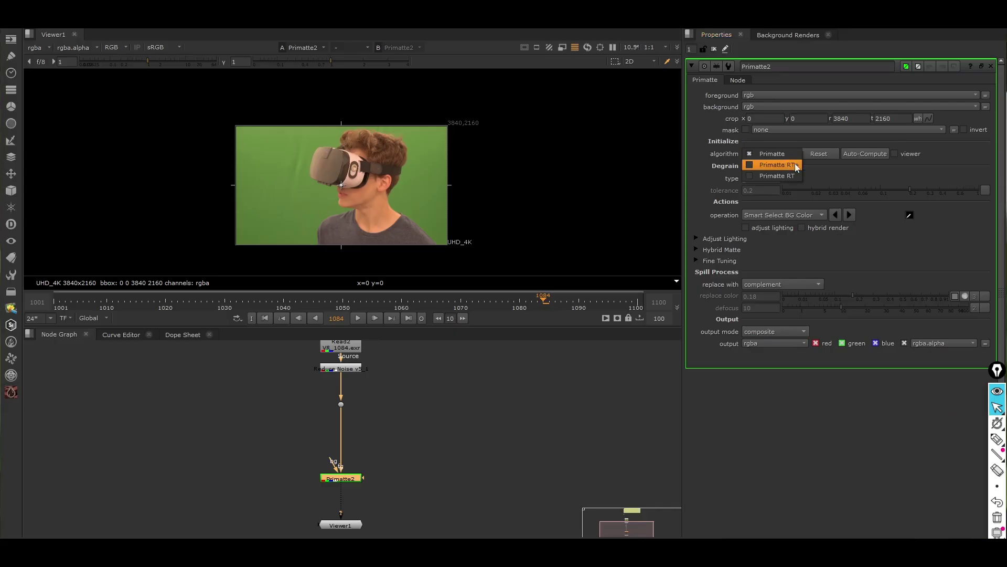
left_click(867, 171)
left_click(866, 154)
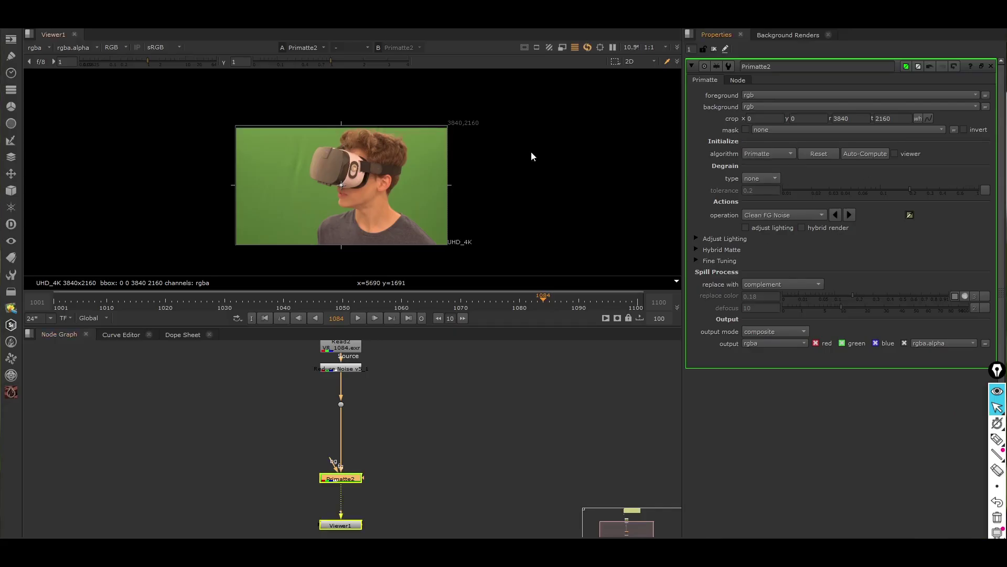
key("a")
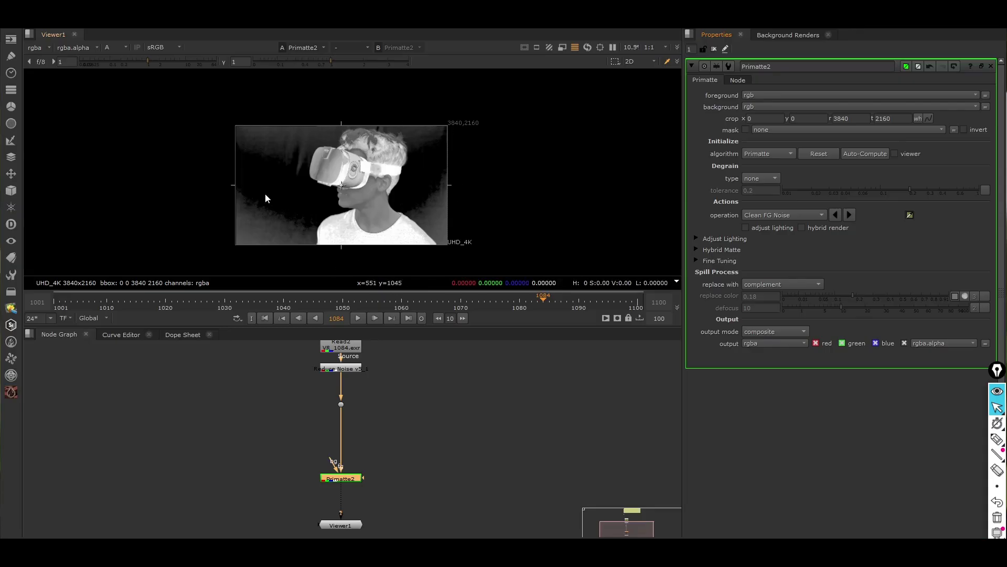
left_click_drag(263, 147, 302, 209)
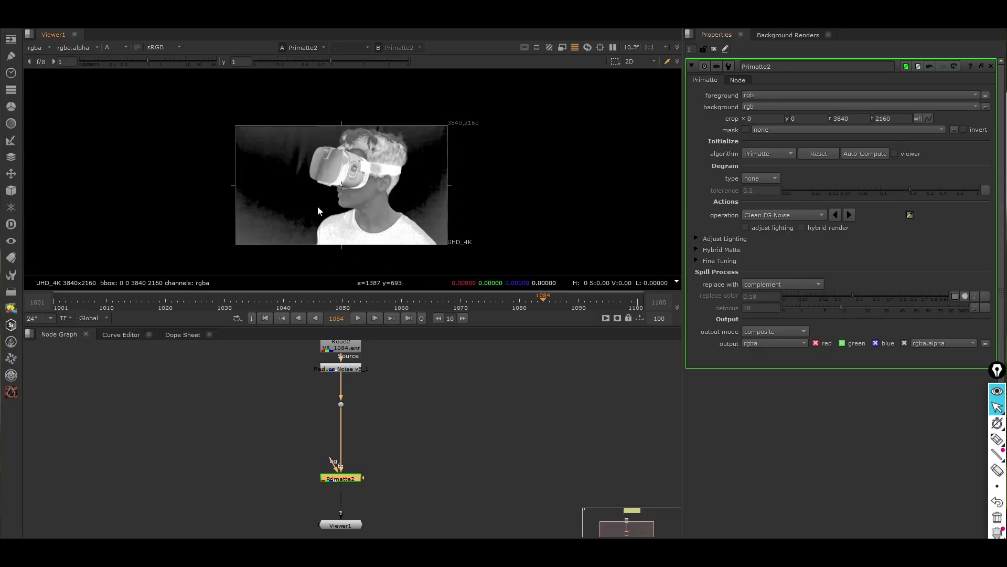
Compare the mattes from the Primatte RT+ and Primatte RT algorithms, and return the algorithm to Primatte.
left_click(788, 155)
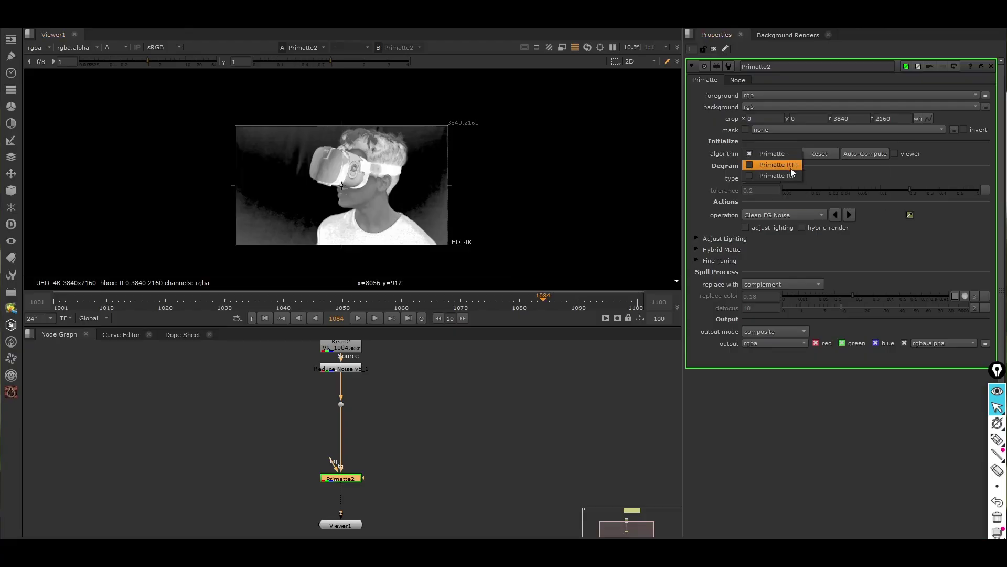
left_click(779, 165)
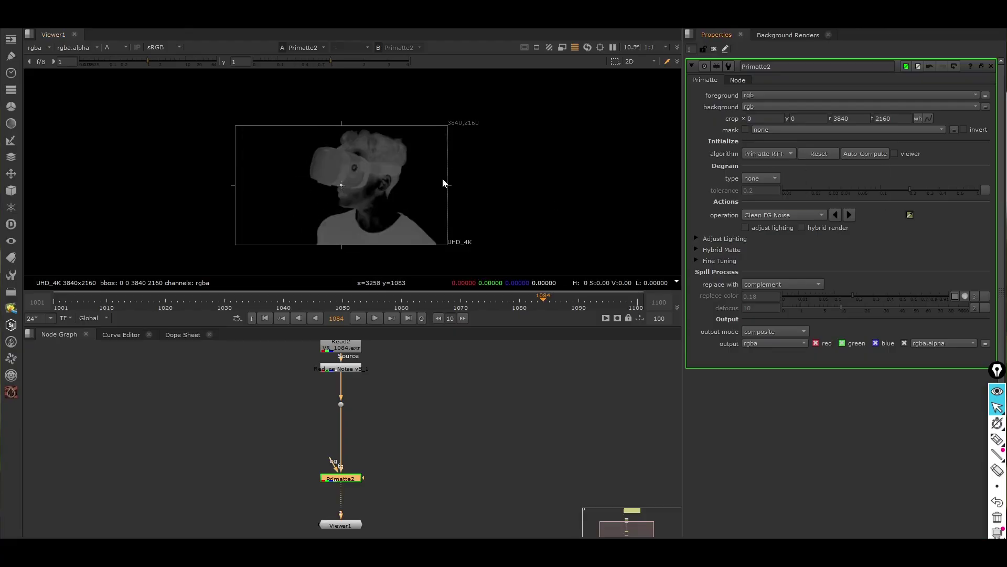
left_click(780, 154)
left_click(780, 156)
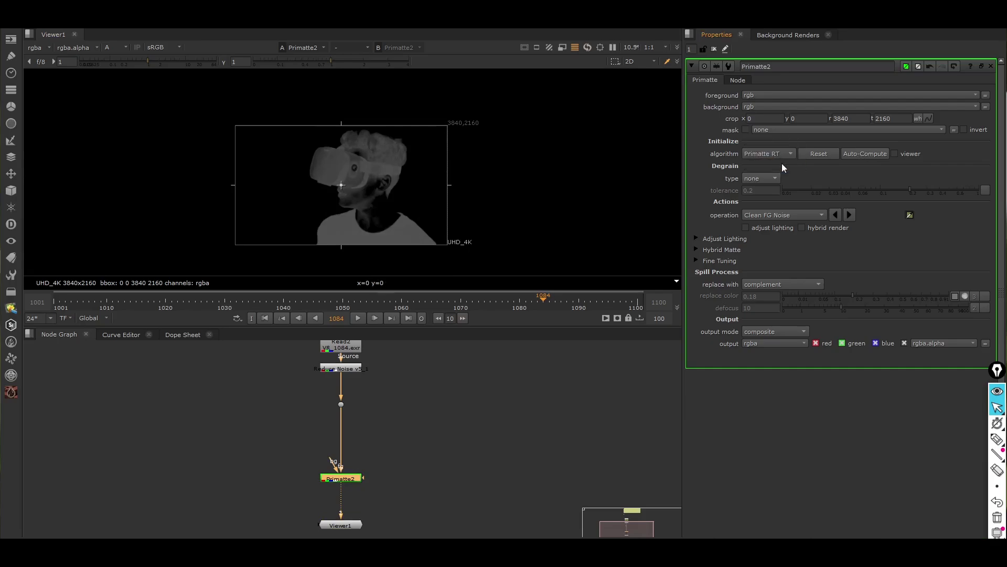
left_click(788, 153)
left_click(790, 131)
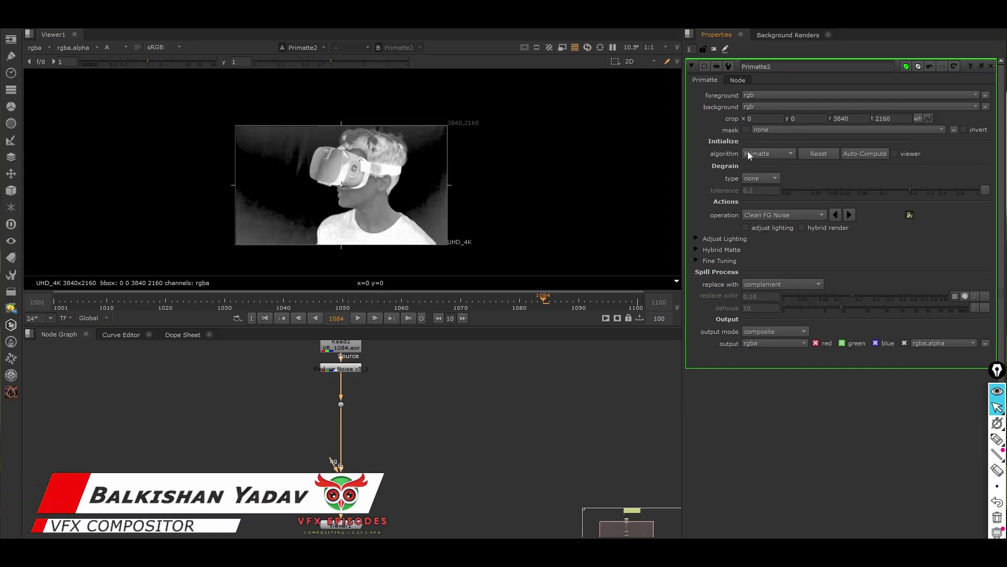
left_click(761, 153)
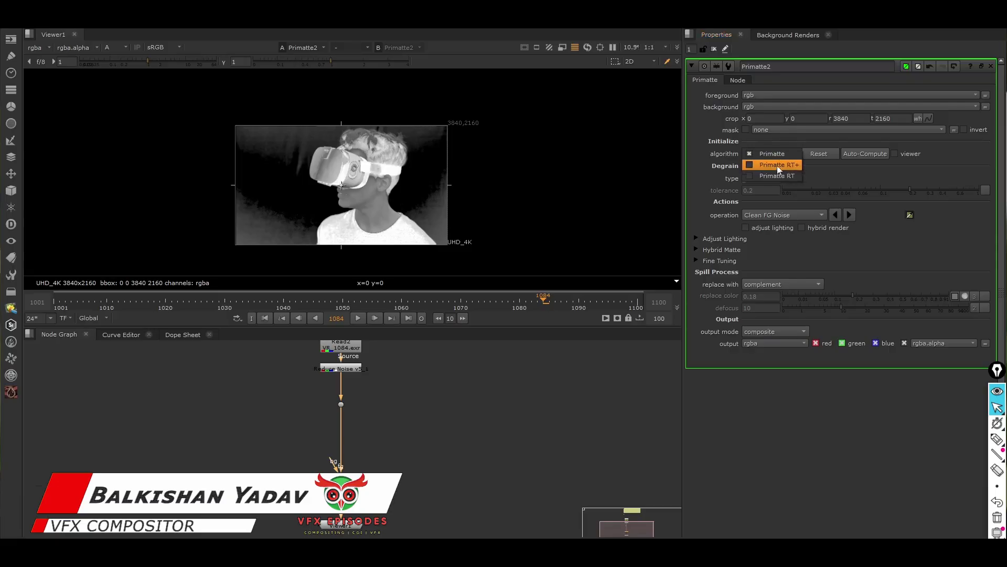
left_click(780, 154)
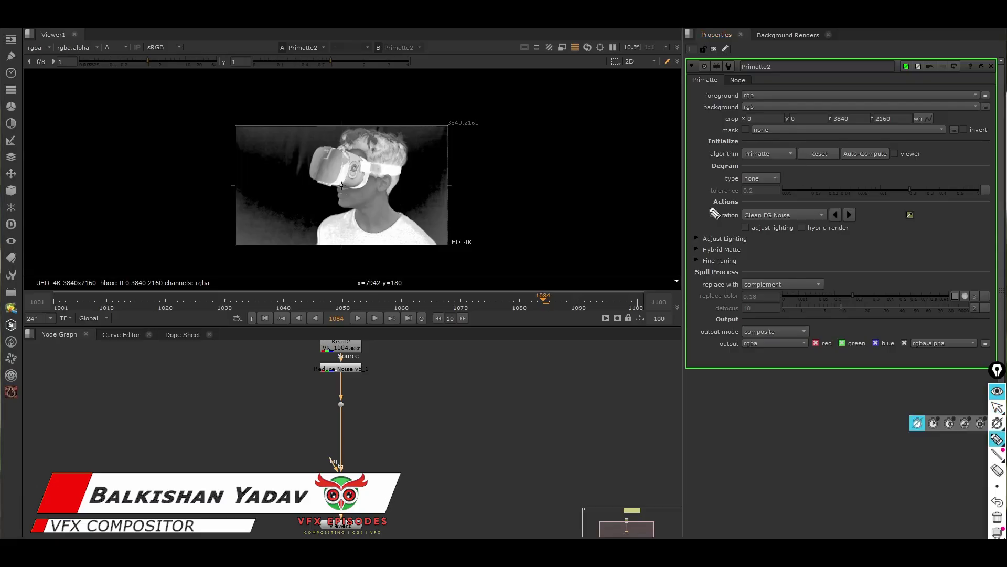
mouse_move(698, 168)
left_mouse_down()
mouse_move(745, 207)
mouse_move(798, 164)
mouse_move(699, 166)
left_mouse_up()
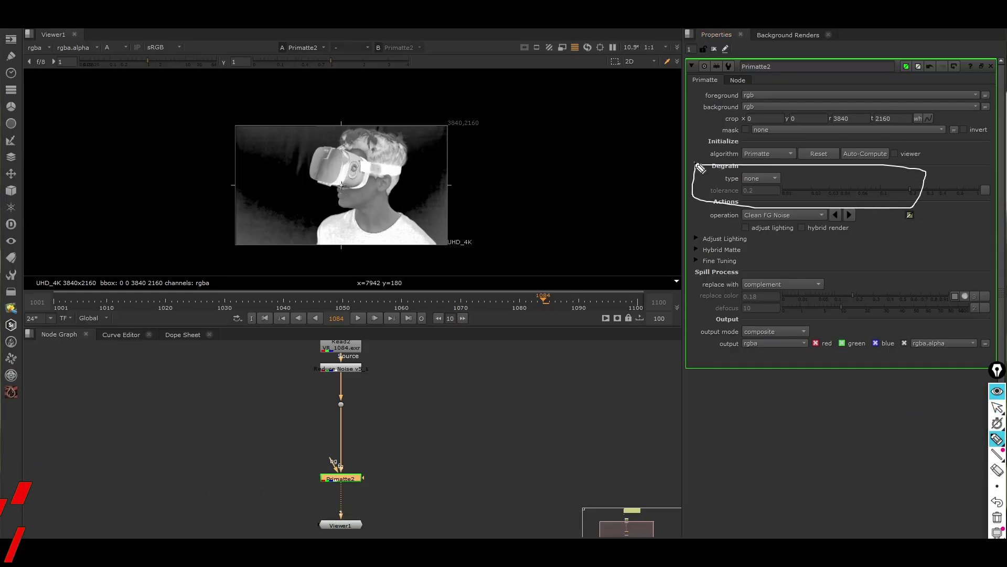
mouse_move(1000, 438)
left_click(998, 409)
left_click(999, 470)
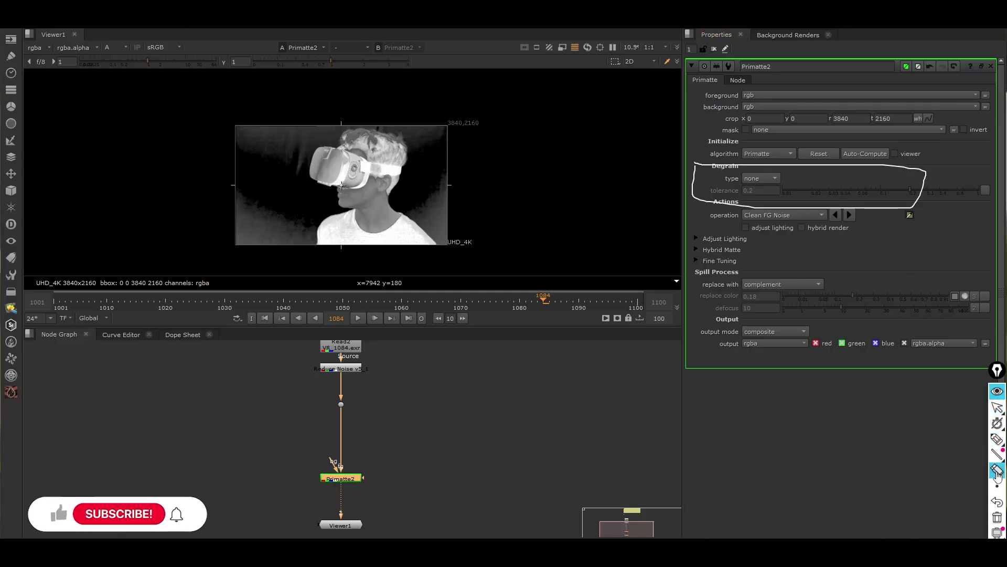
left_click(997, 519)
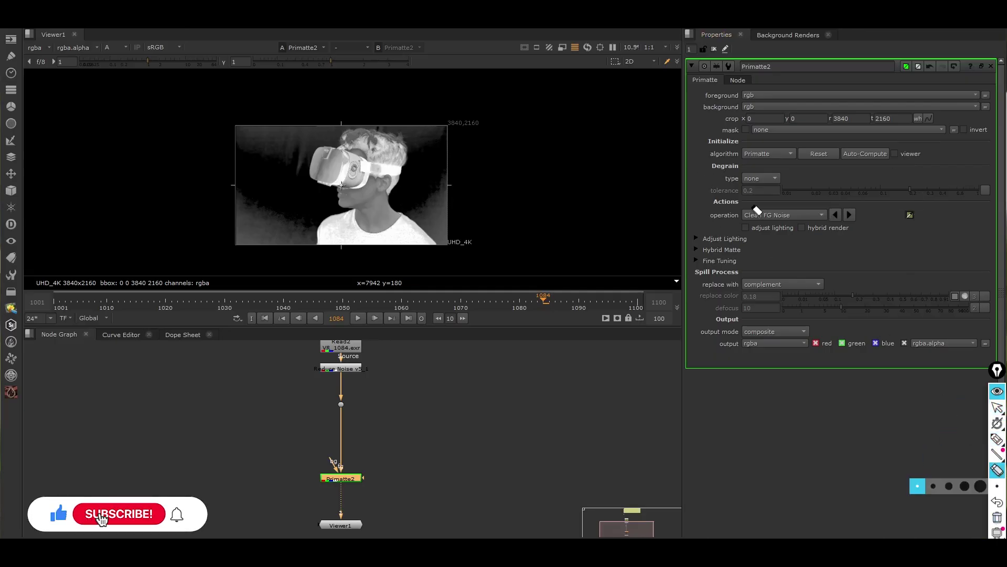
left_click(999, 409)
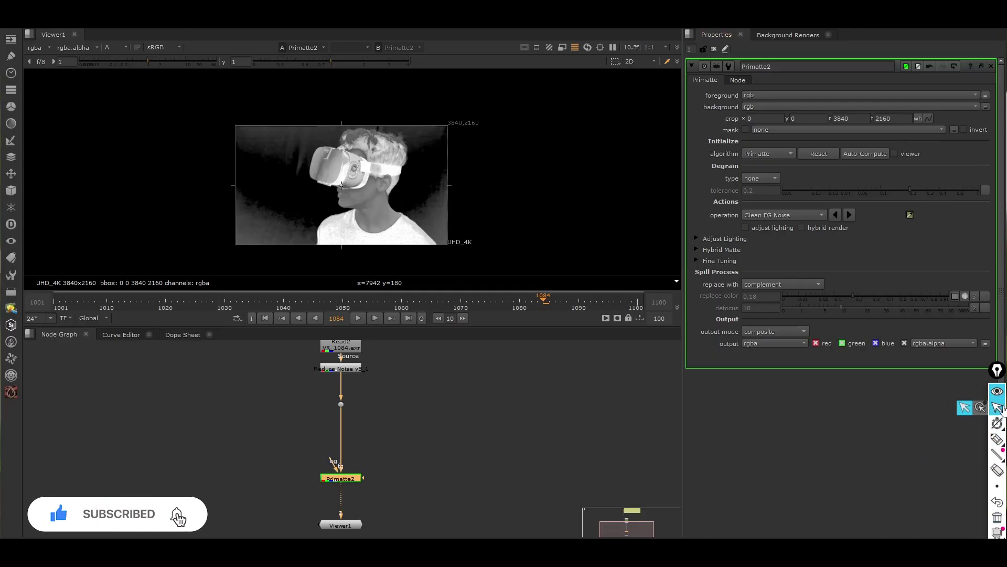
Check the available Degrain types without changing the setting, and select the Reduce Noise node in the node graph.
left_click(763, 179)
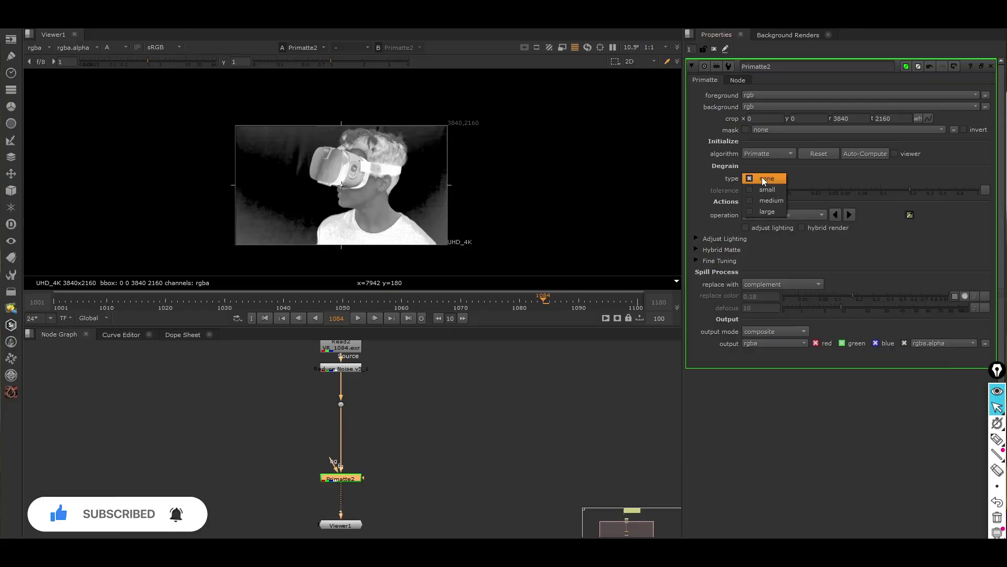
left_click(763, 178)
middle_click_drag(407, 396, 407, 408)
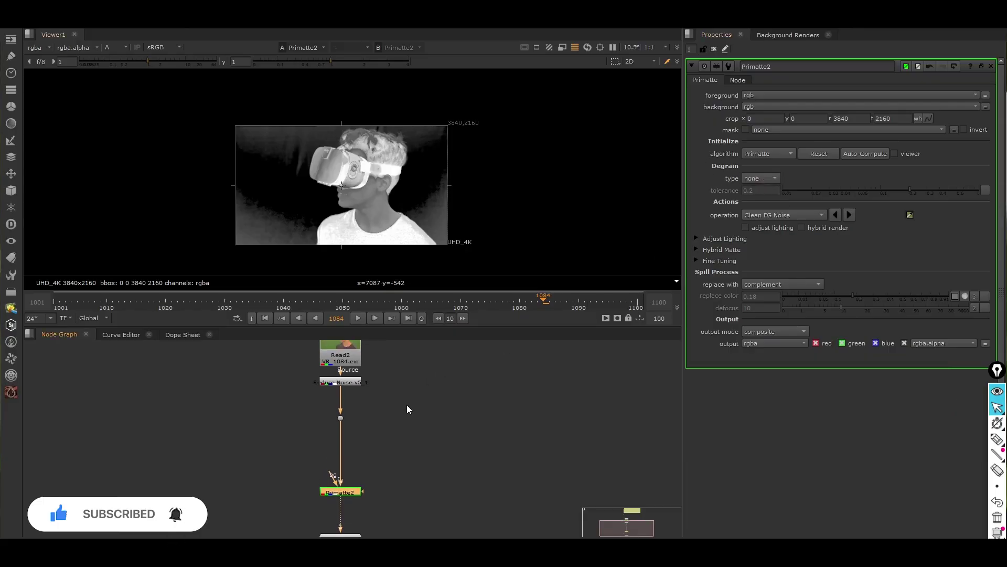
left_click_drag(297, 397, 383, 370)
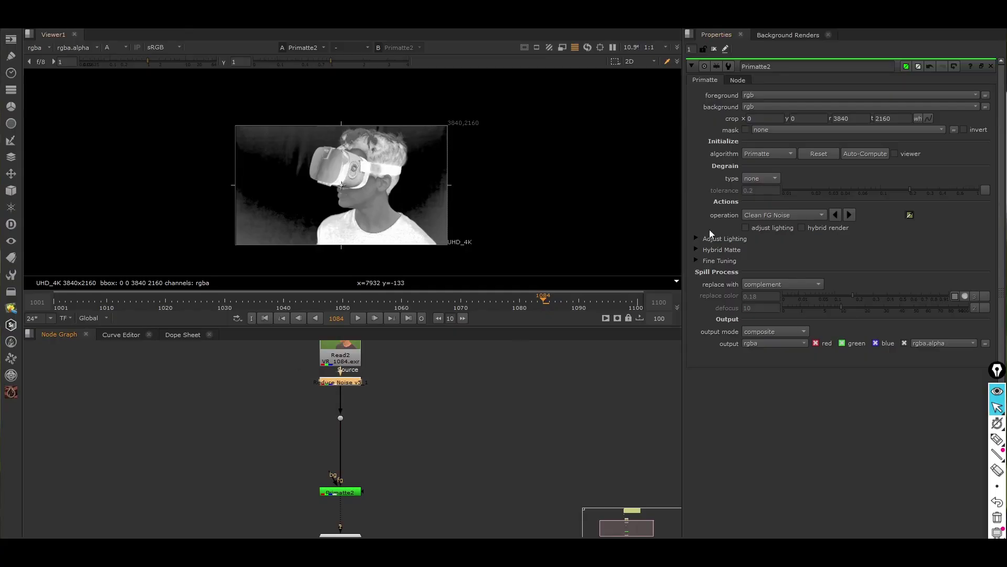
Try the small and medium Degrain types, settle on large and set the tolerance to 0.12.
left_click(766, 190)
left_click(767, 177)
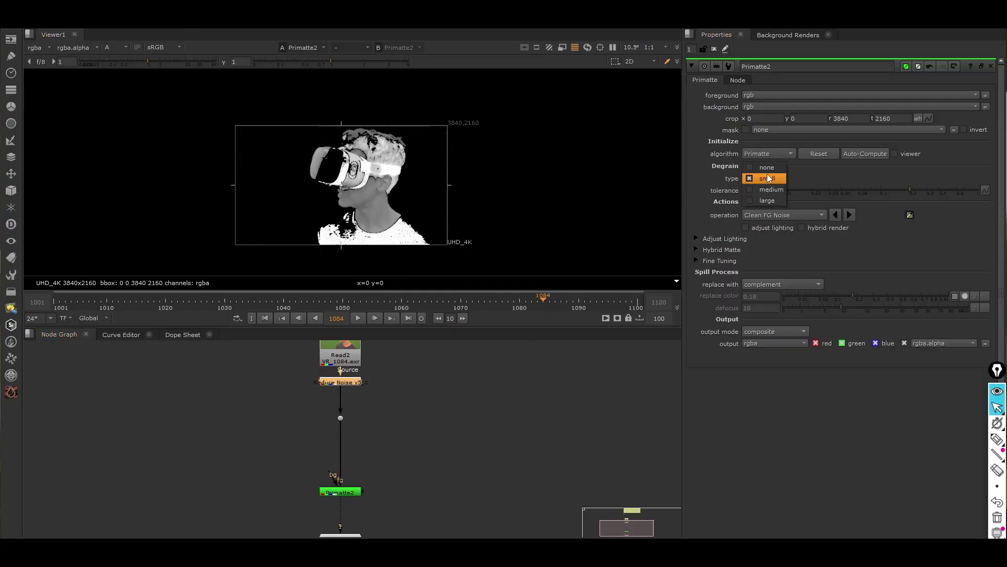
left_click(768, 190)
left_click(768, 176)
left_click(770, 189)
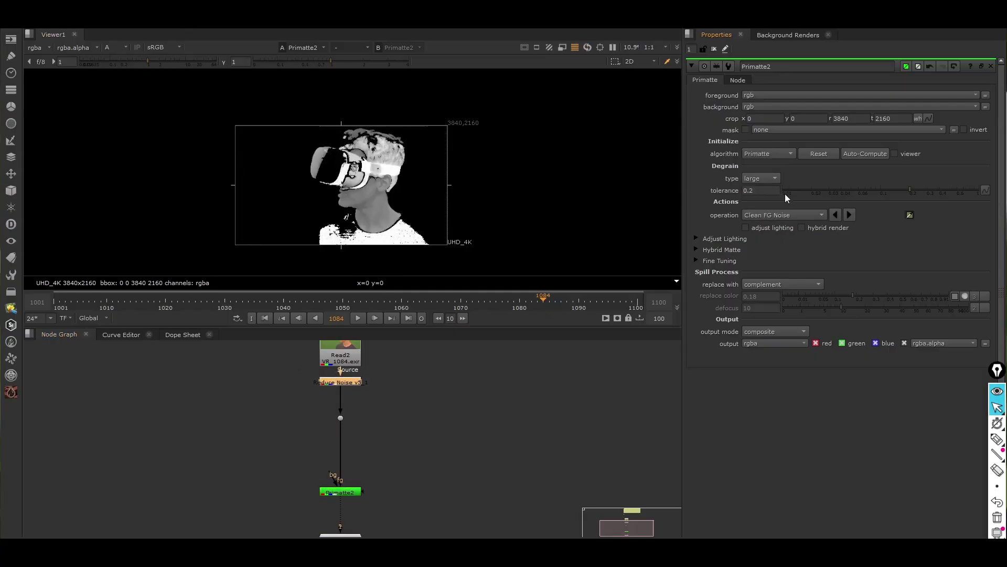
mouse_move(863, 195)
left_mouse_down()
mouse_move(852, 189)
mouse_move(873, 196)
left_mouse_up()
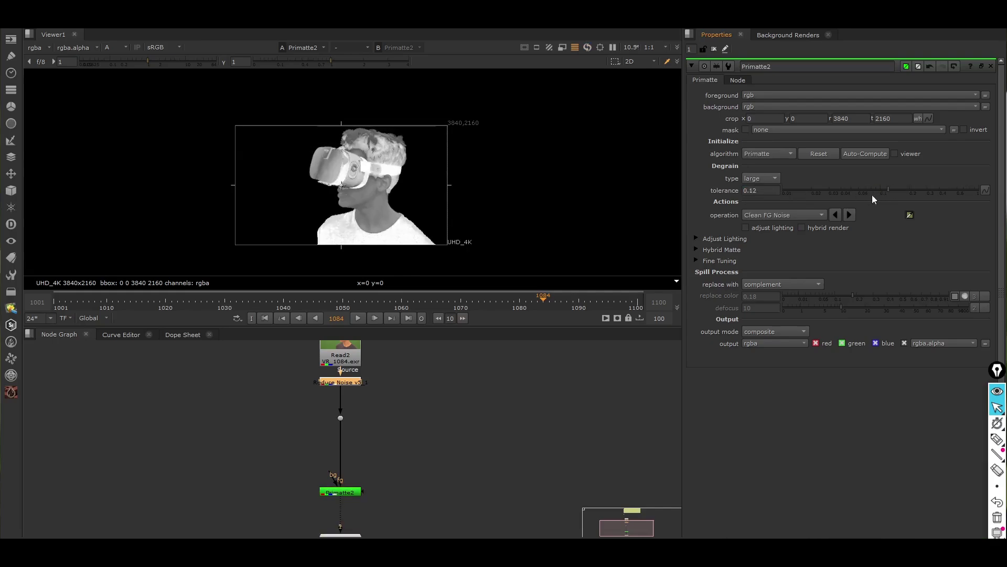
Set the Degrain type to none and look through the available keying operations of the Primatte node.
left_click(777, 146)
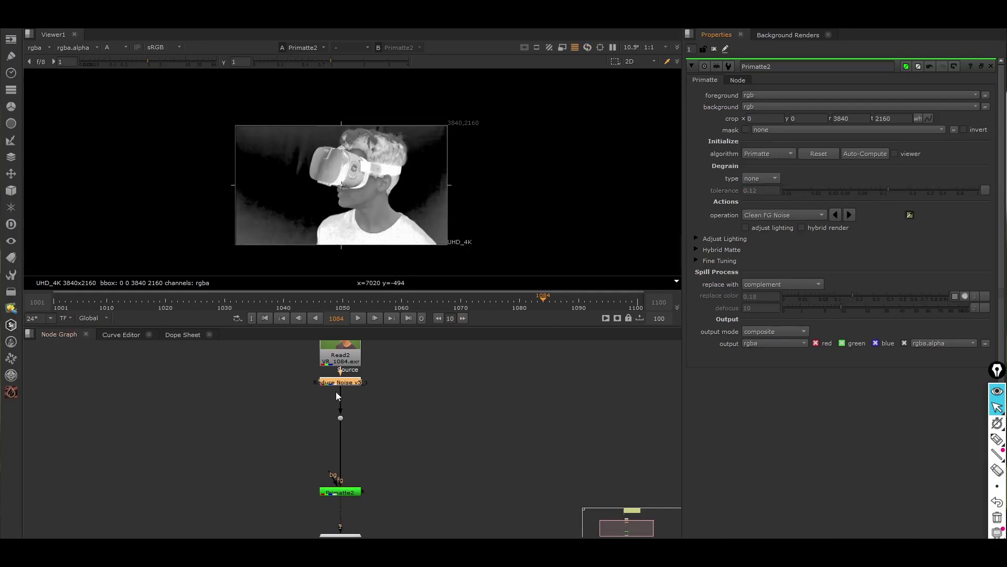
left_click(786, 215)
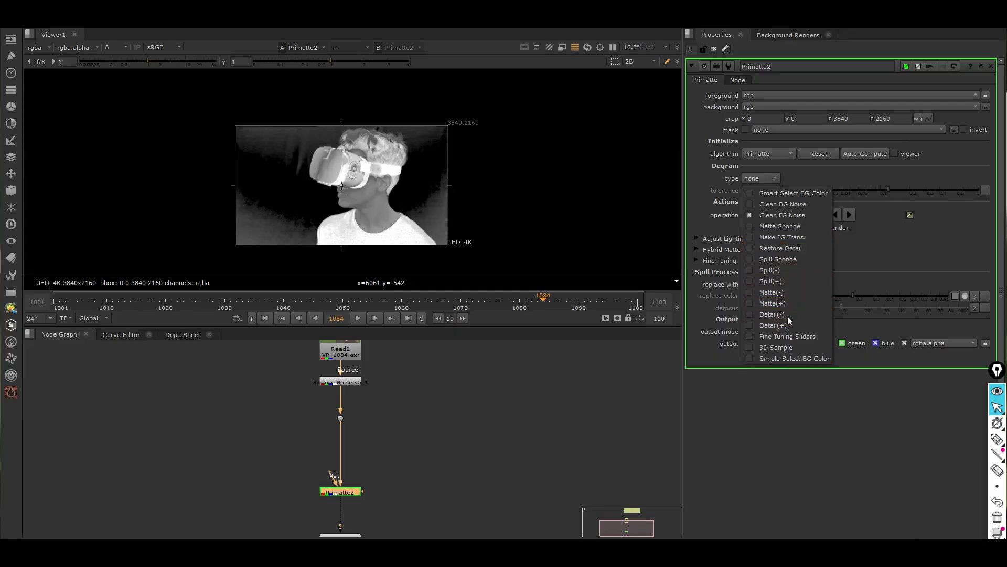
left_click(807, 216)
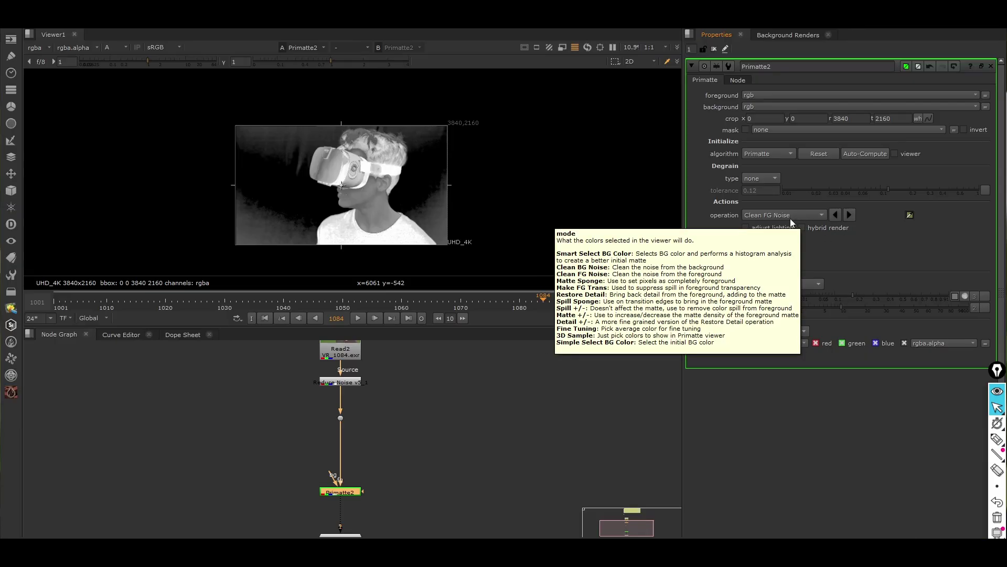
left_click(808, 216)
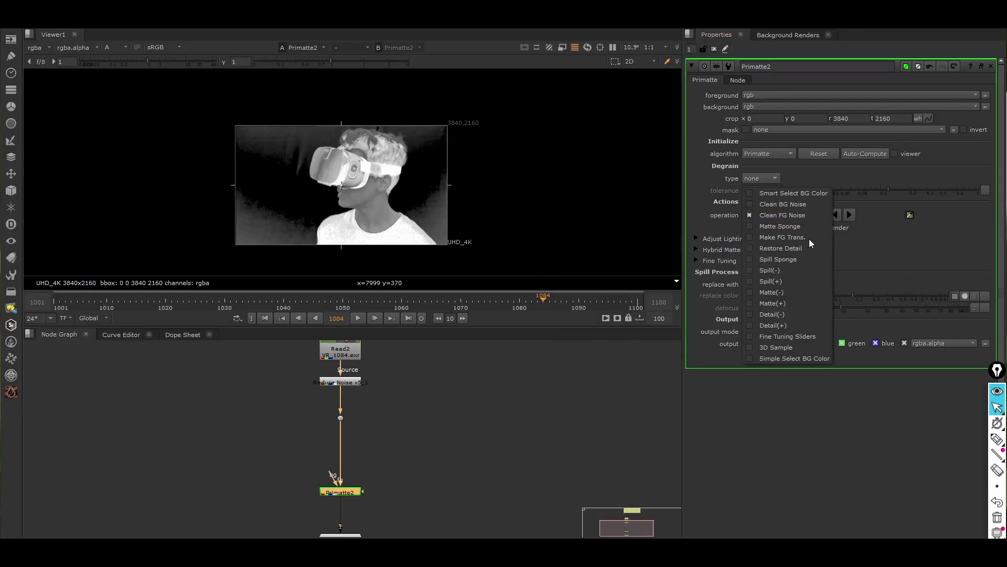
left_click(877, 242)
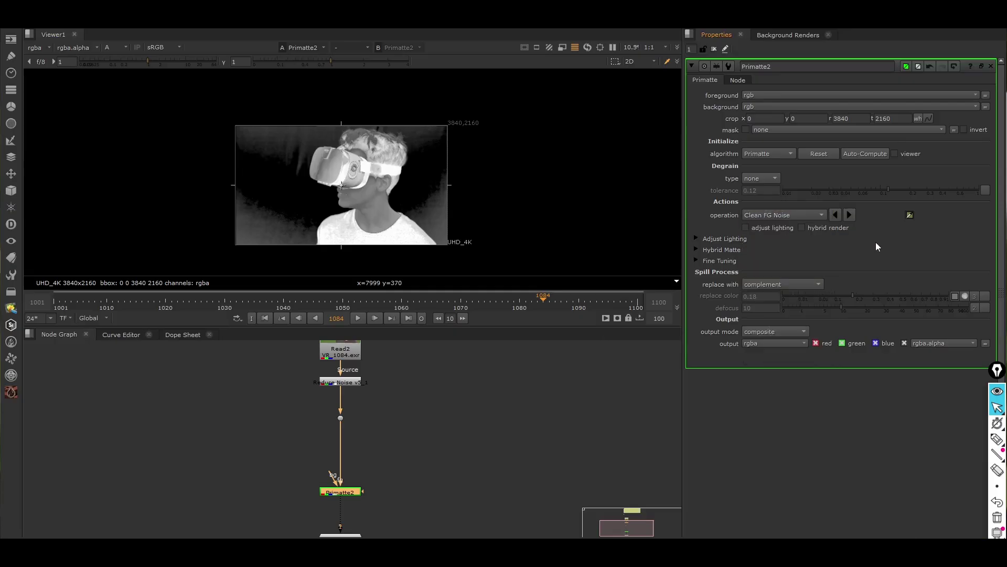
Set the operation to Clean BG Noise and sample the noisy backdrop areas along the image's left side in the alpha view.
left_click(807, 215)
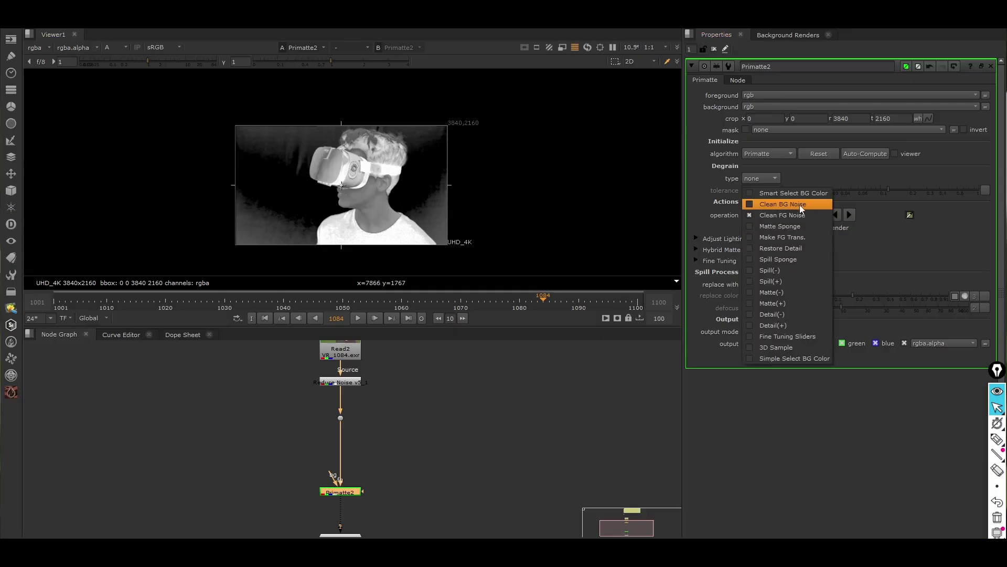
left_click(800, 205)
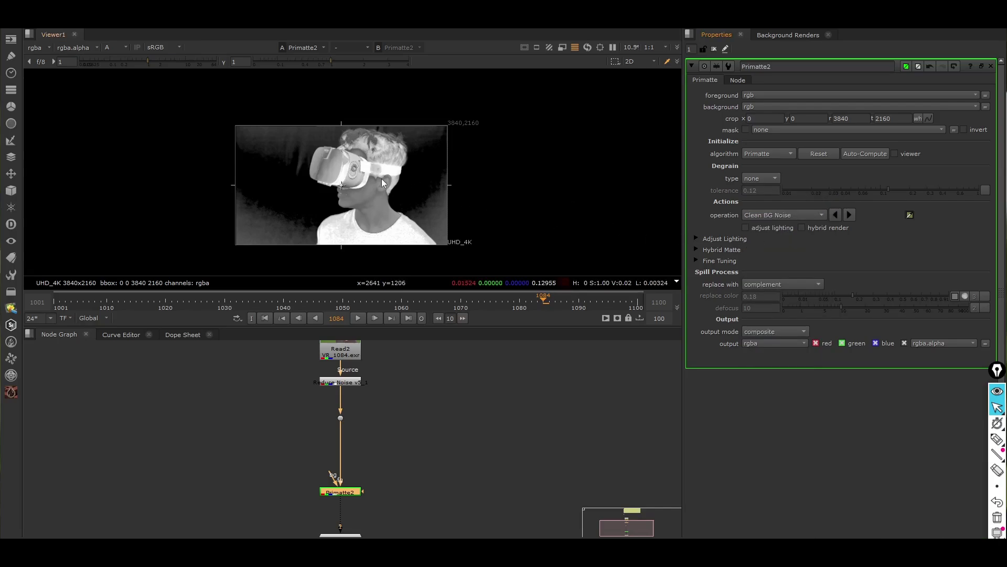
left_click_drag(268, 140, 267, 244, "ctrl")
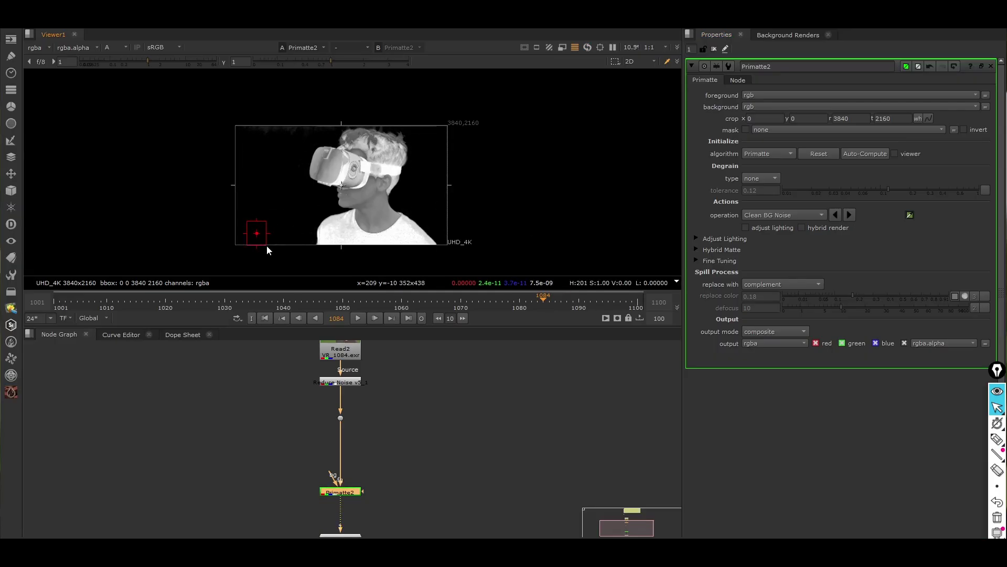
mouse_move(259, 139)
left_mouse_down("ctrl+shift")
mouse_move(291, 126)
mouse_move(289, 140)
left_mouse_up("ctrl+shift")
Sample the headset, shirt, neck and face with Clean FG Noise, and check the matte with the viewer gamma at 0.
left_click(778, 216)
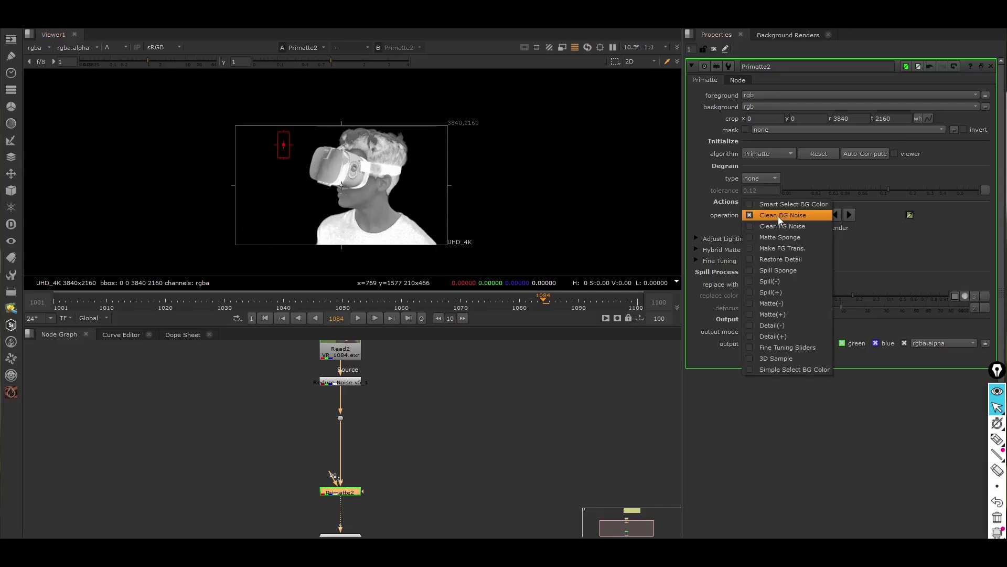
left_click(786, 224)
left_click_drag(350, 168, 363, 187, "ctrl+shift")
left_click_drag(338, 226, 357, 235, "ctrl+shift")
left_click_drag(374, 202, 383, 217, "ctrl+shift")
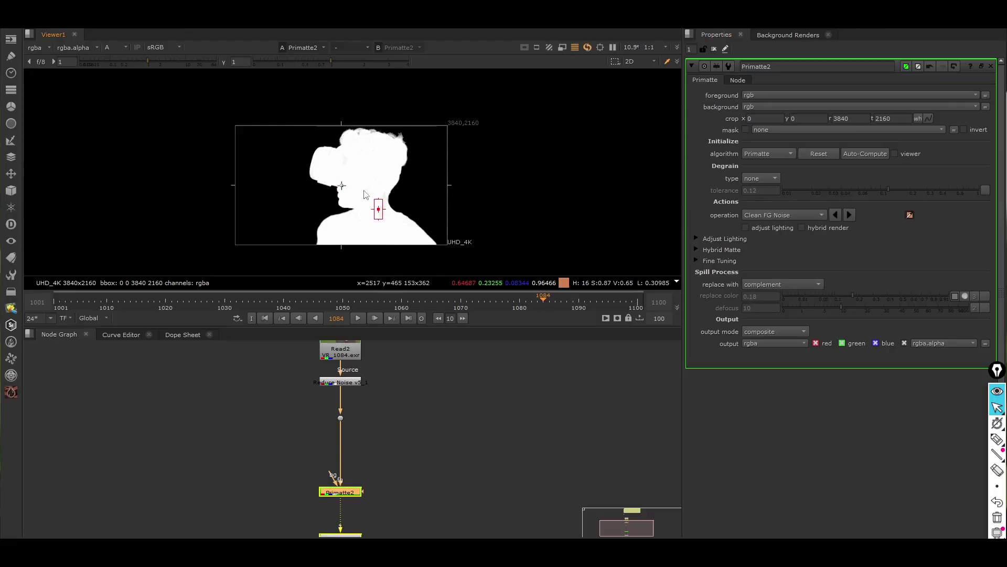
left_click_drag(363, 176, 378, 203, "ctrl+shift")
left_click_drag(338, 156, 359, 174, "ctrl+shift")
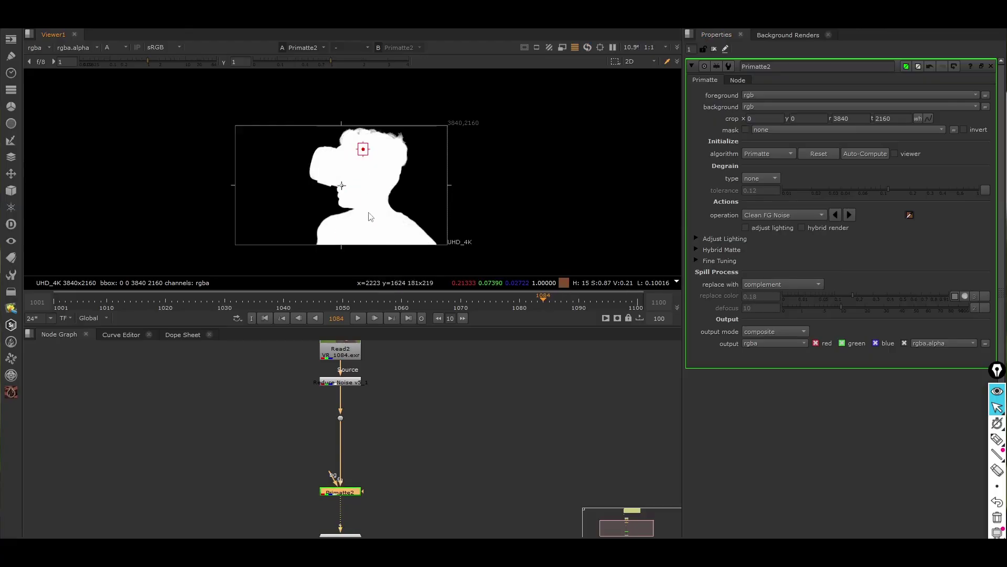
left_click_drag(365, 211, 376, 229, "ctrl+shift")
left_click(306, 61)
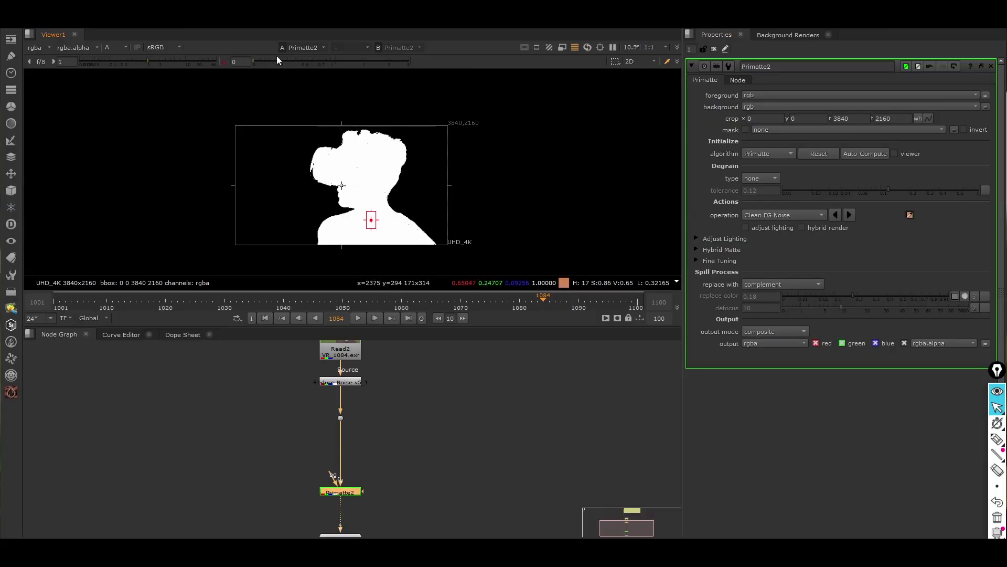
left_click(257, 63)
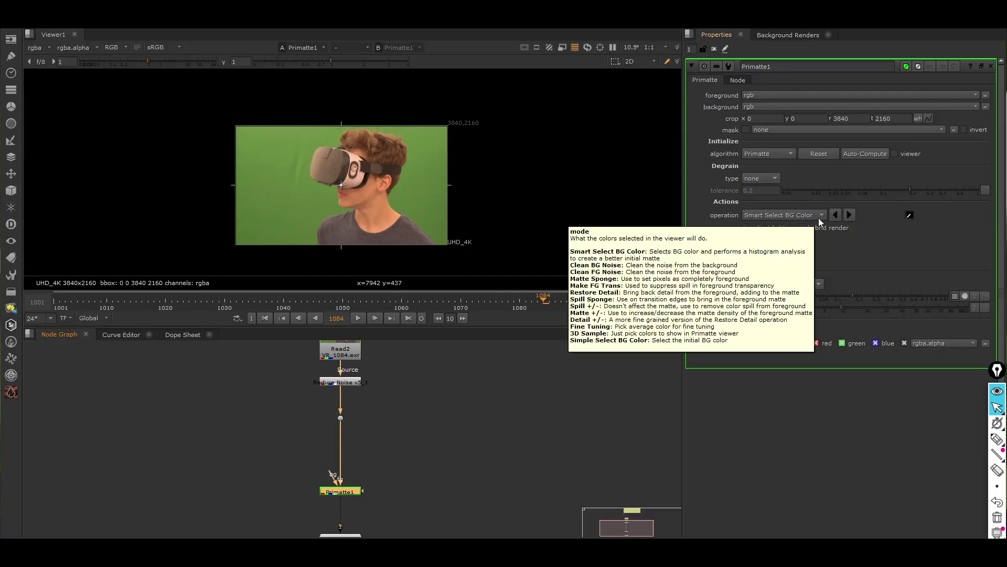
Sample the green backdrop on both sides of the subject with Smart Select BG Color while viewing the alpha channel.
left_click(909, 216)
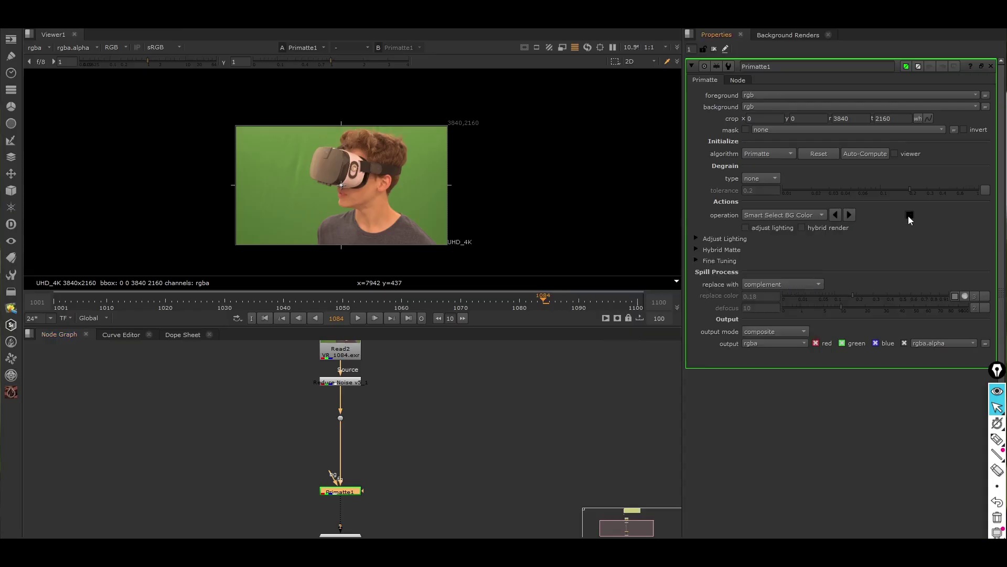
left_click(431, 200, "ctrl")
key("a")
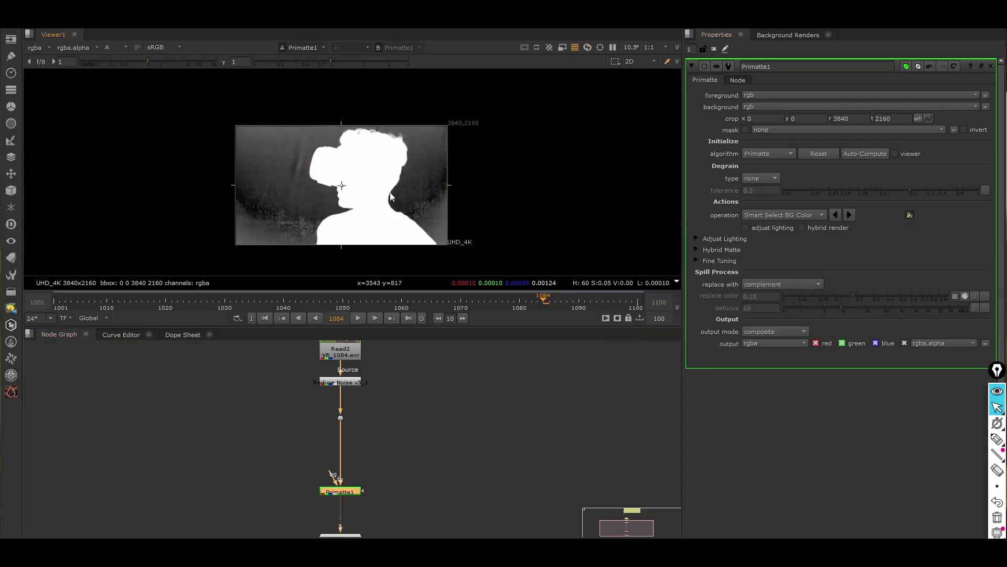
left_click(300, 186, "ctrl")
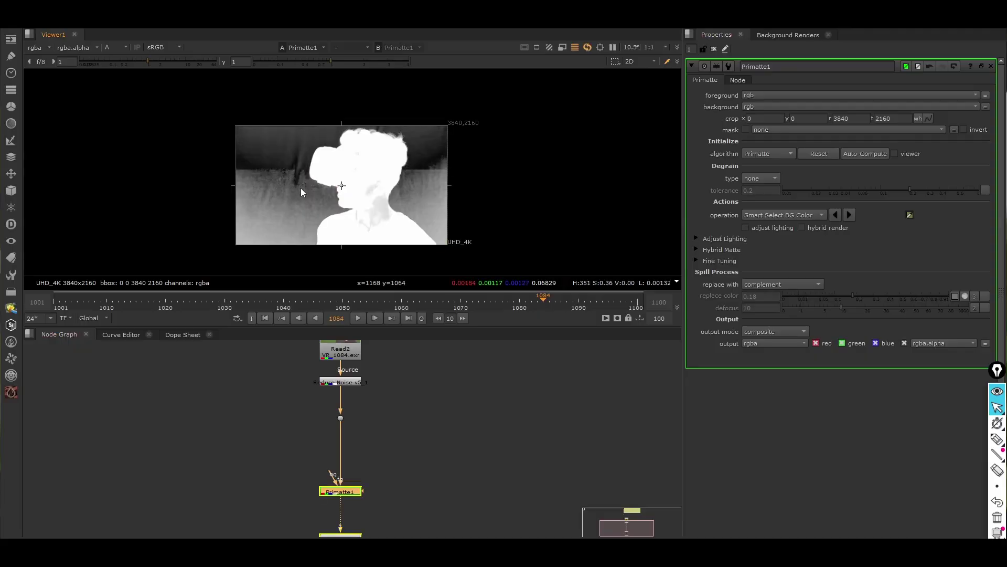
middle_click_drag(301, 189, 301, 197)
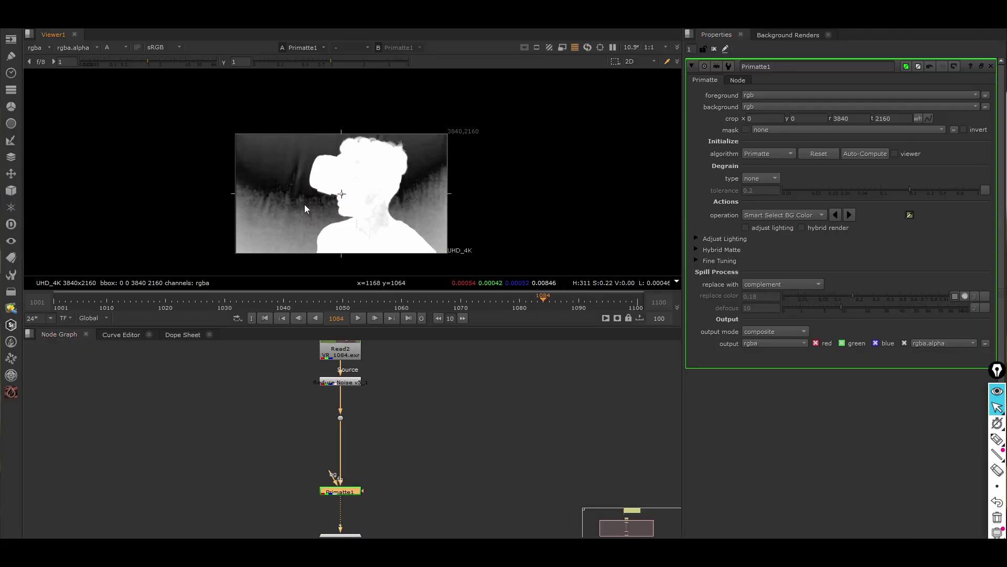
left_click(302, 193, "ctrl")
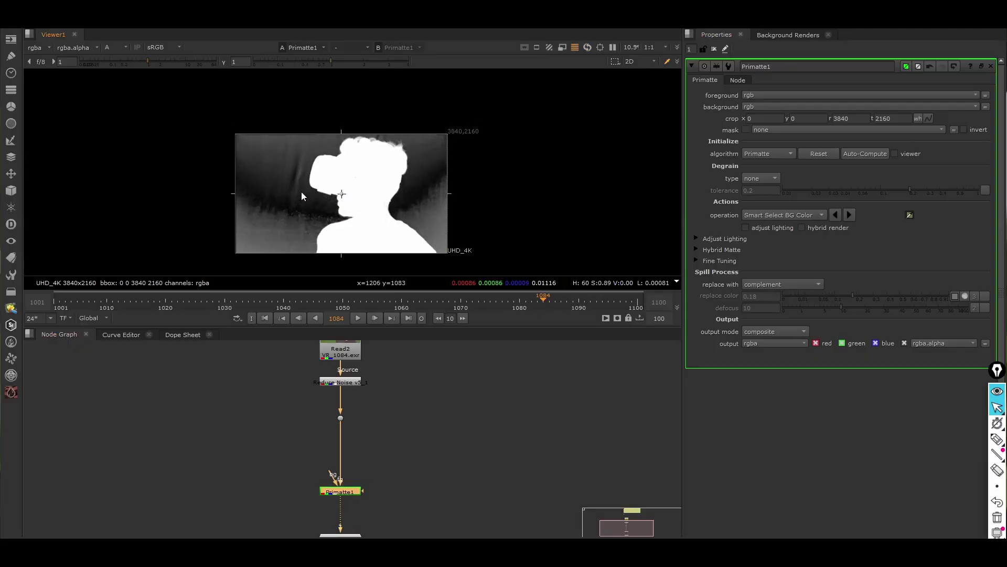
mouse_move(302, 193)
left_mouse_down("ctrl")
mouse_move(327, 214)
mouse_move(302, 228)
mouse_move(301, 244)
mouse_move(313, 216)
mouse_move(304, 214)
mouse_move(311, 219)
left_mouse_up("ctrl")
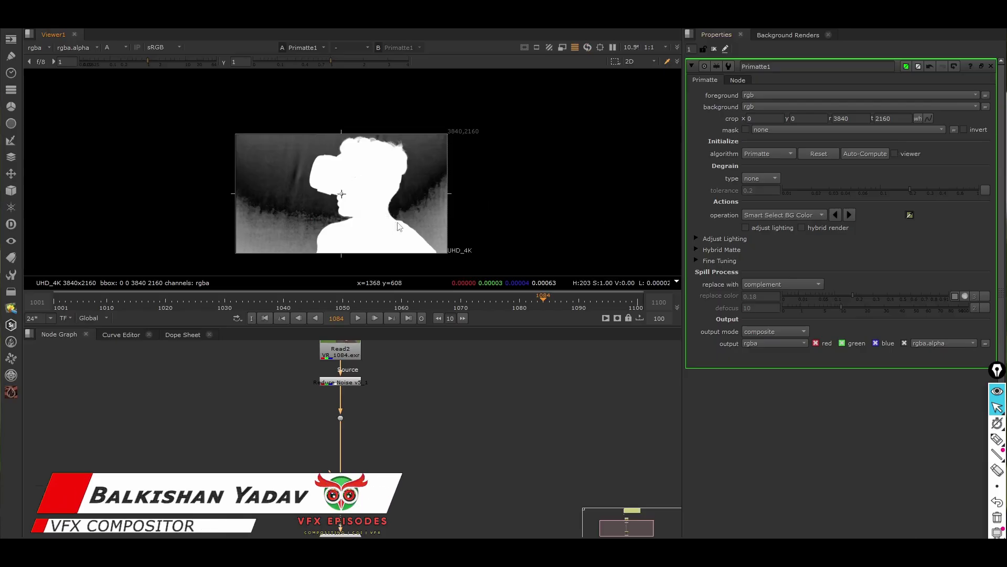
Try Simple Select BG Color on the backdrop for comparison, and return the operation to Smart Select BG Color.
left_click(811, 215)
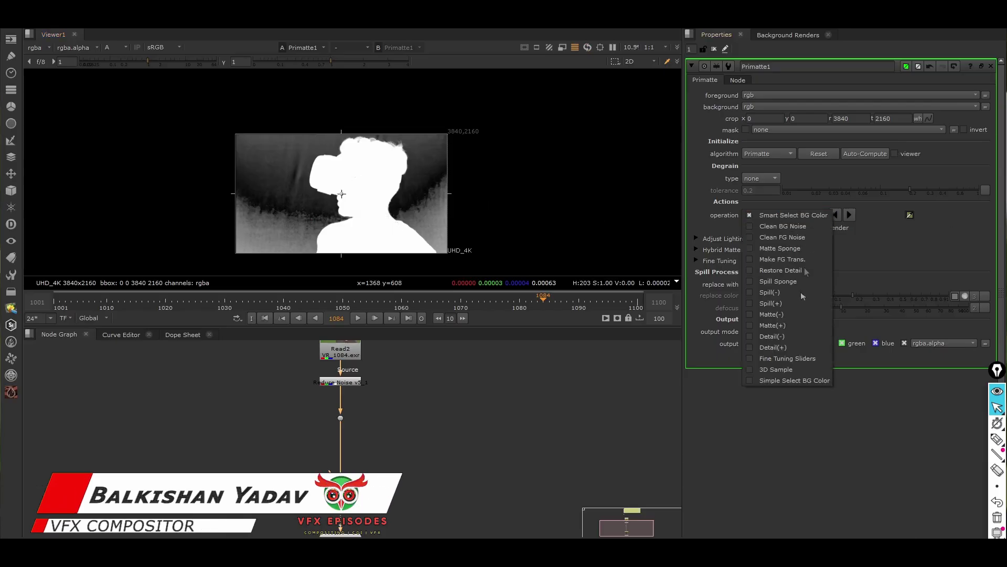
left_click(801, 381)
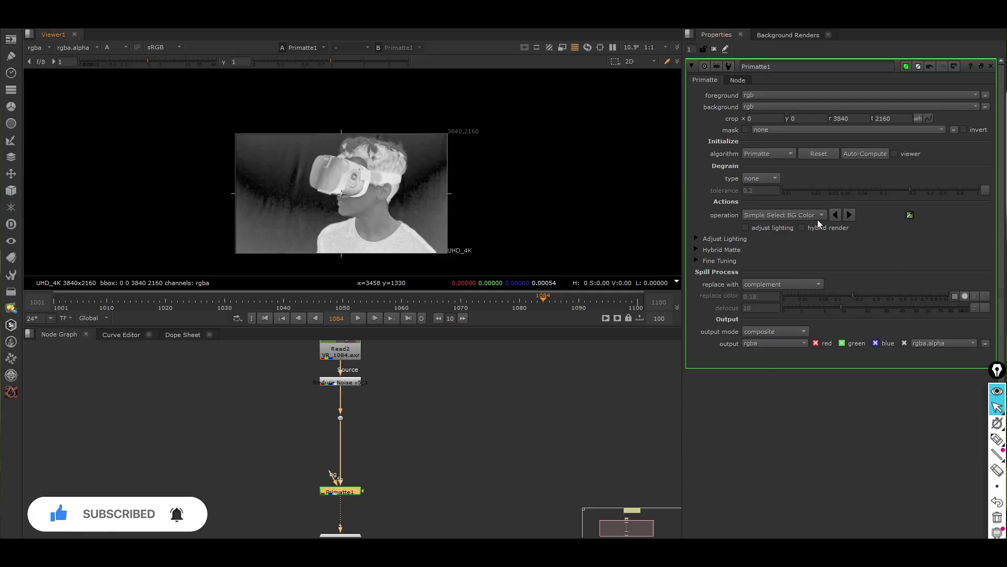
left_click(804, 215)
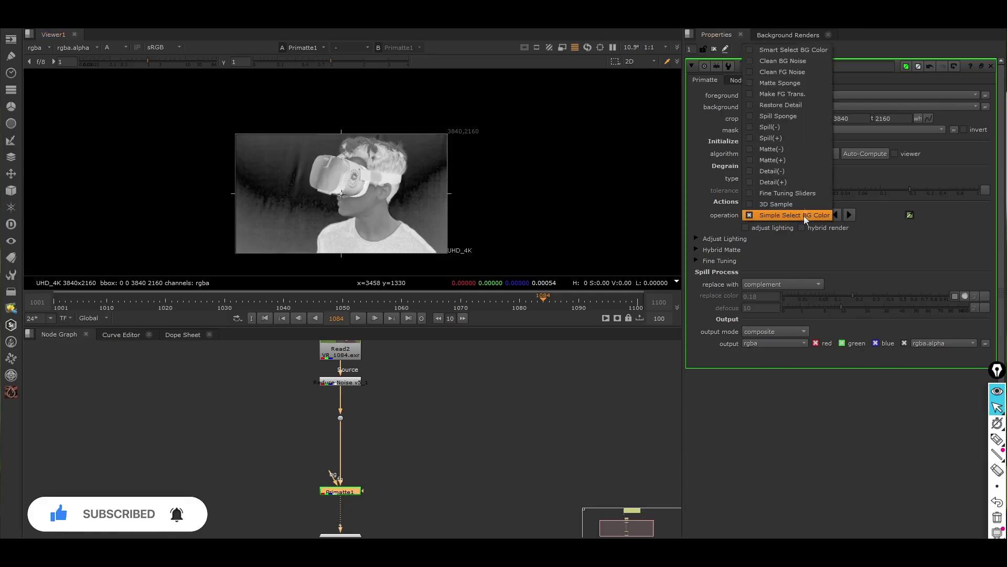
left_click(804, 49)
Resample several backdrop spots behind the subject's neck with Smart Select BG Color, and return the viewer to RGB.
left_click(418, 209, "ctrl")
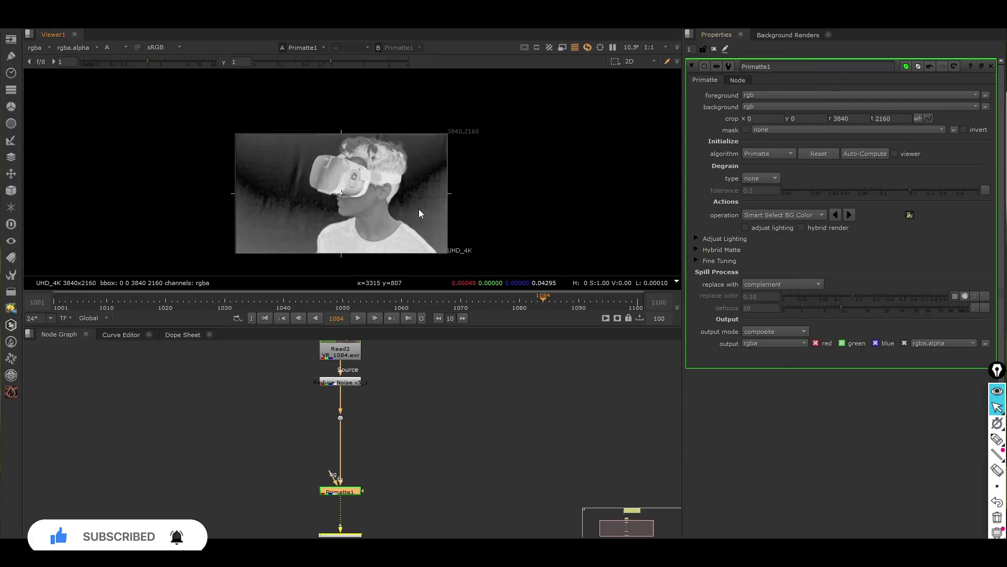
left_click(407, 204, "ctrl")
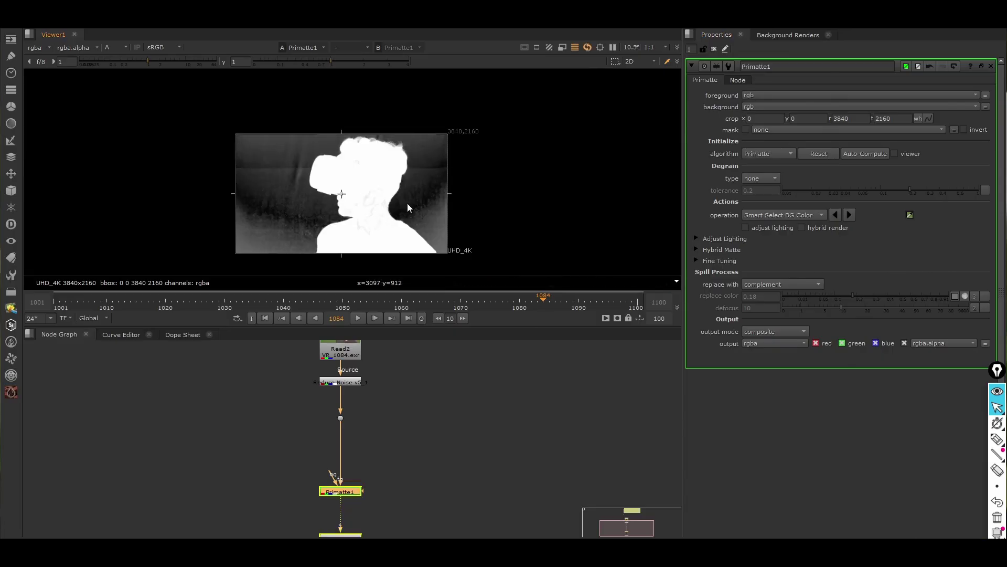
left_click(407, 203, "ctrl")
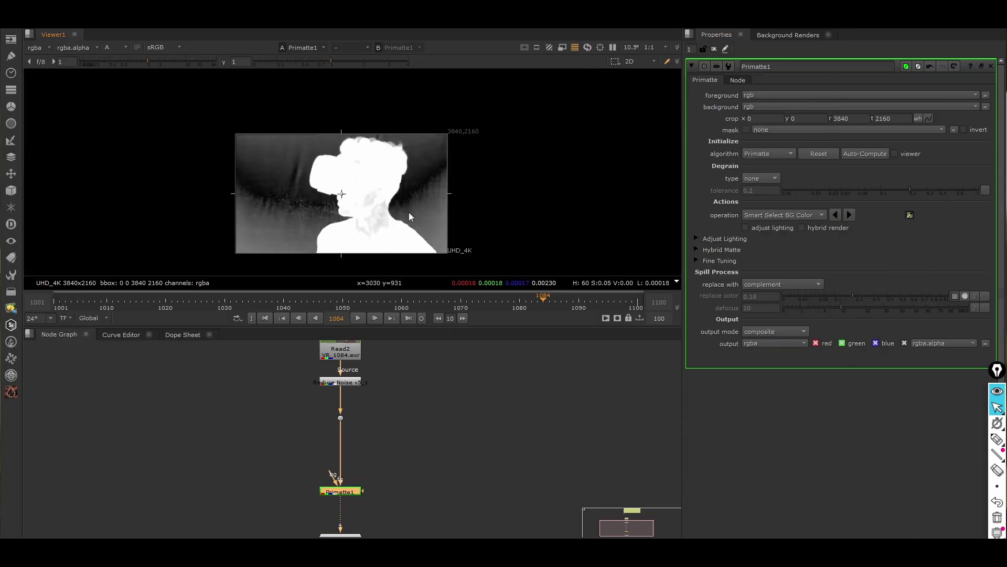
left_click(411, 210, "ctrl")
left_click(414, 205, "ctrl")
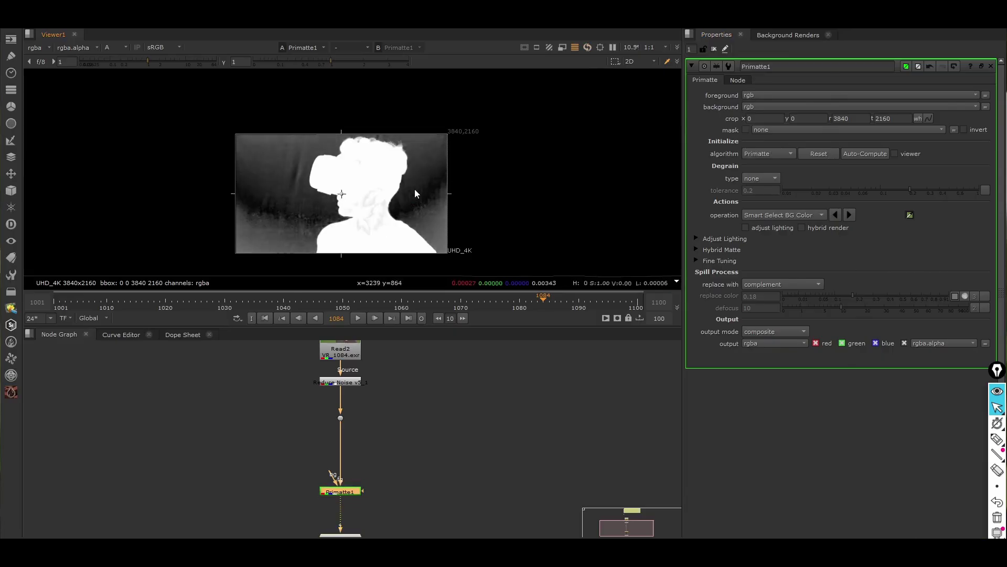
left_click(414, 189, "ctrl")
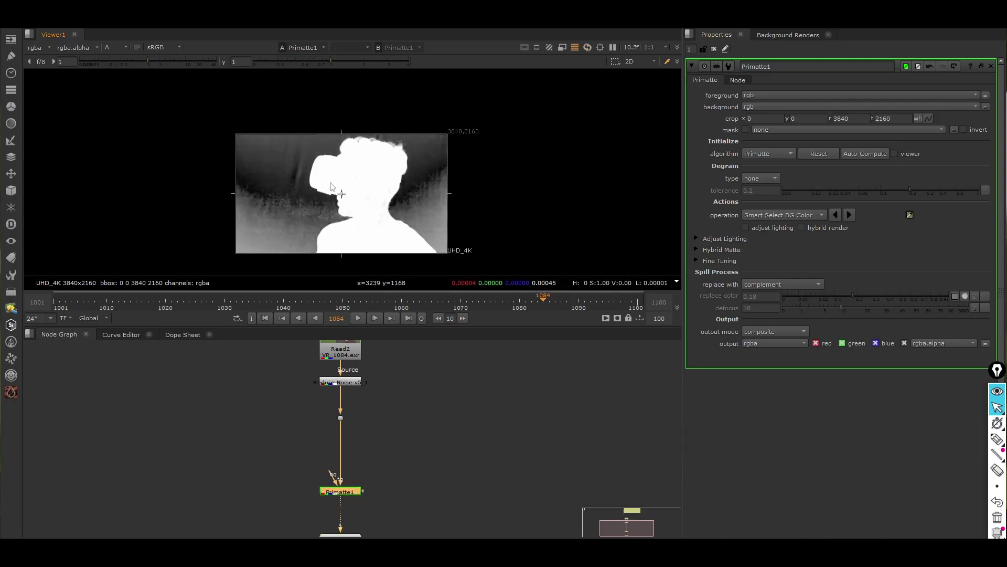
key("a")
scroll(388, 203, "up", 2)
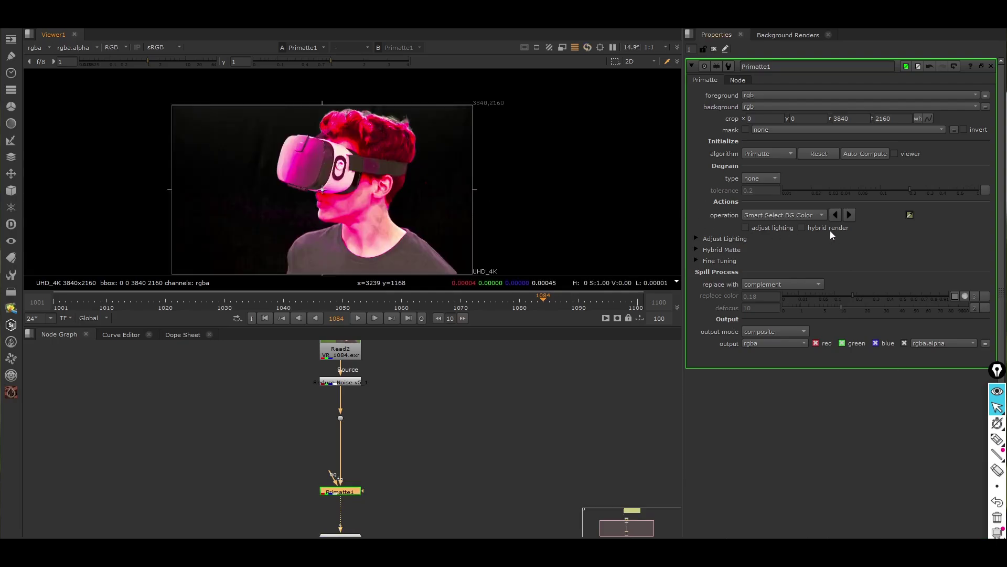
scroll(316, 150, "down", 1)
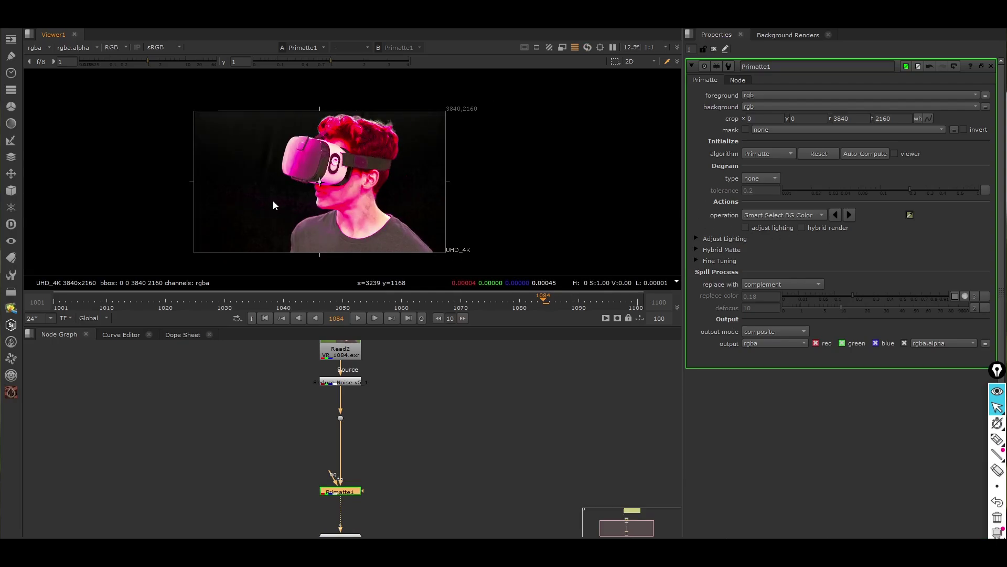
Compare the keyed backdrop with adjust lighting off and on, and leave adjust lighting enabled.
left_click(757, 228)
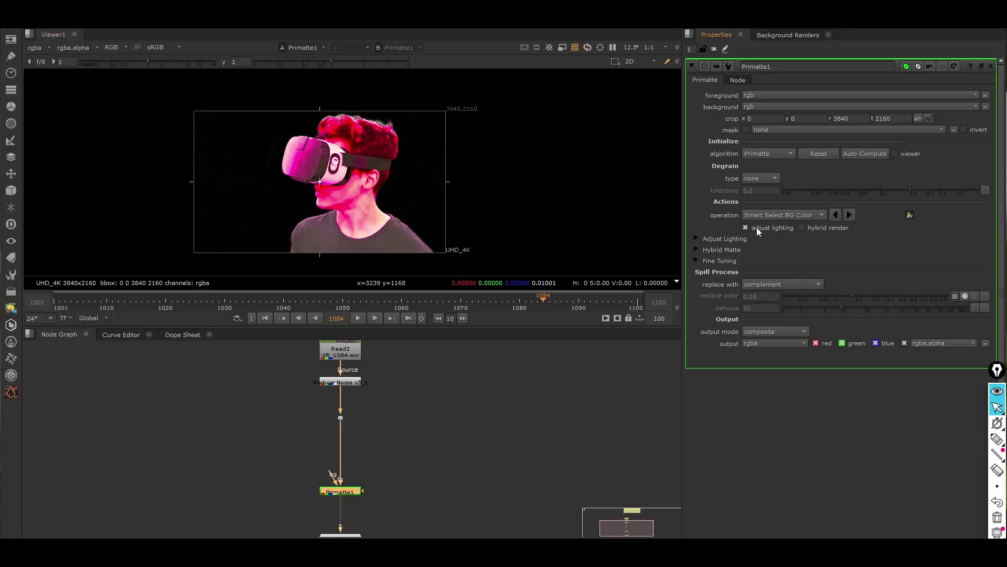
left_click(757, 228)
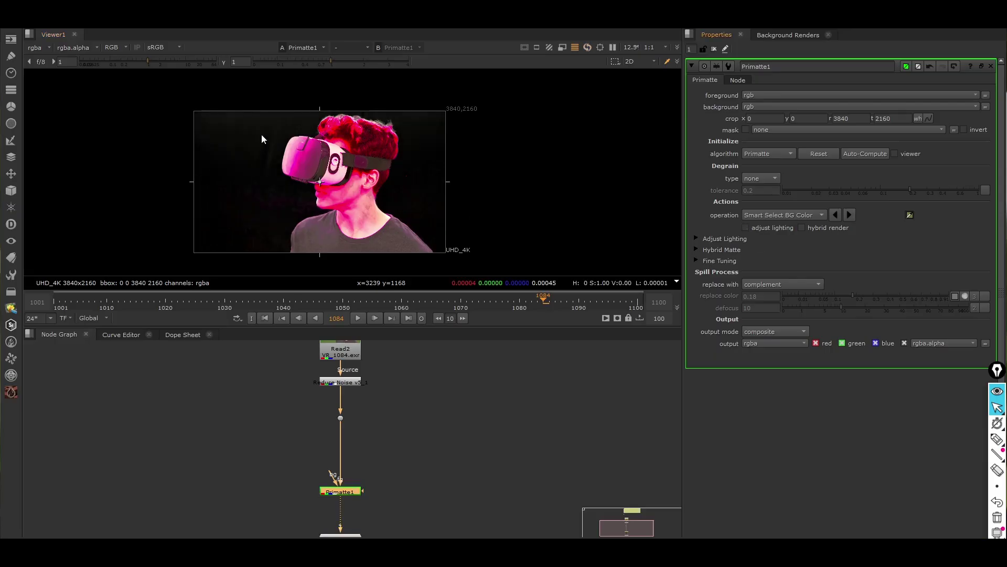
left_click(771, 227)
left_click(772, 227)
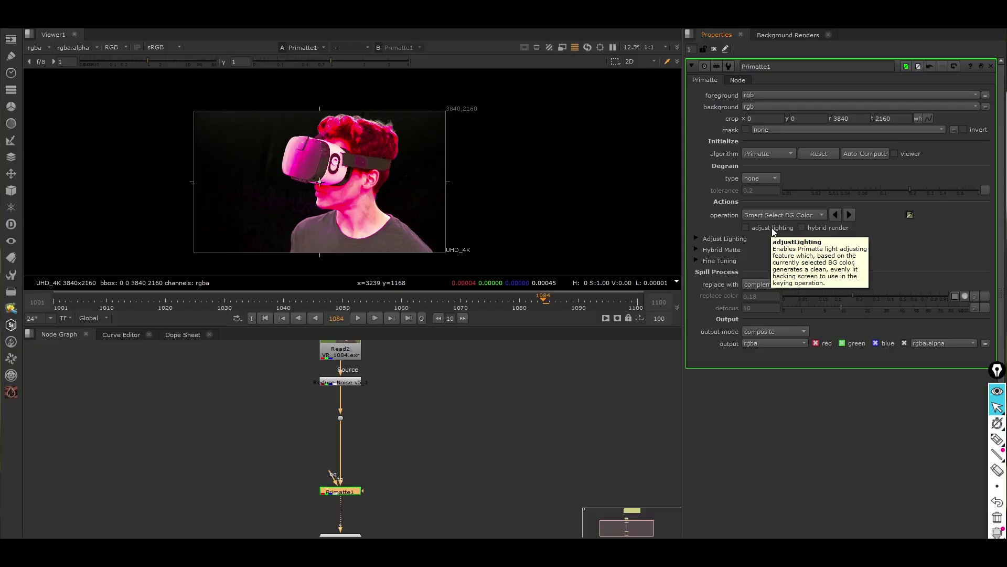
left_click(773, 229)
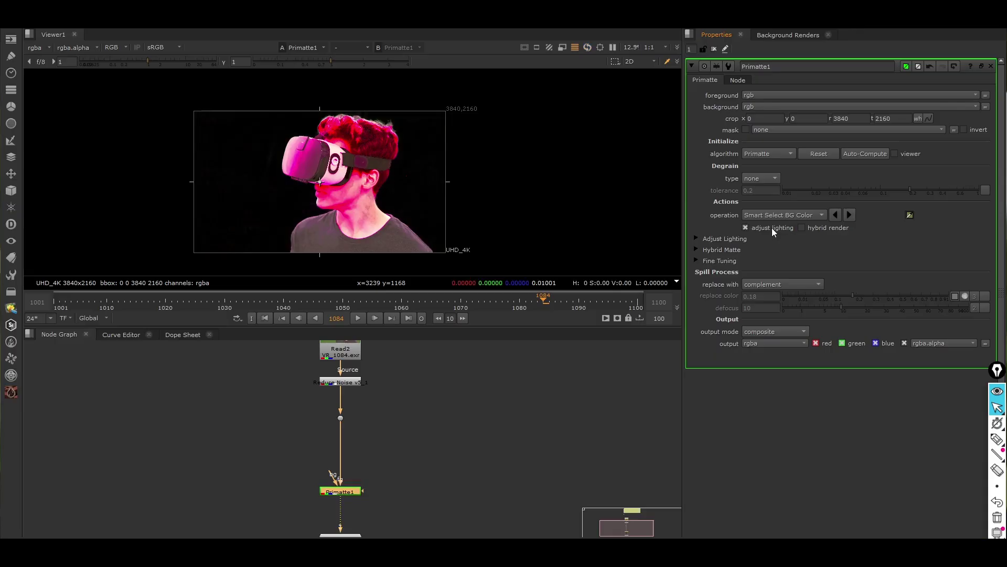
View the adjust lighting FG result, and switch the output mode to adjust lighting BG to show the generated clean backdrop.
key("a")
key("a")
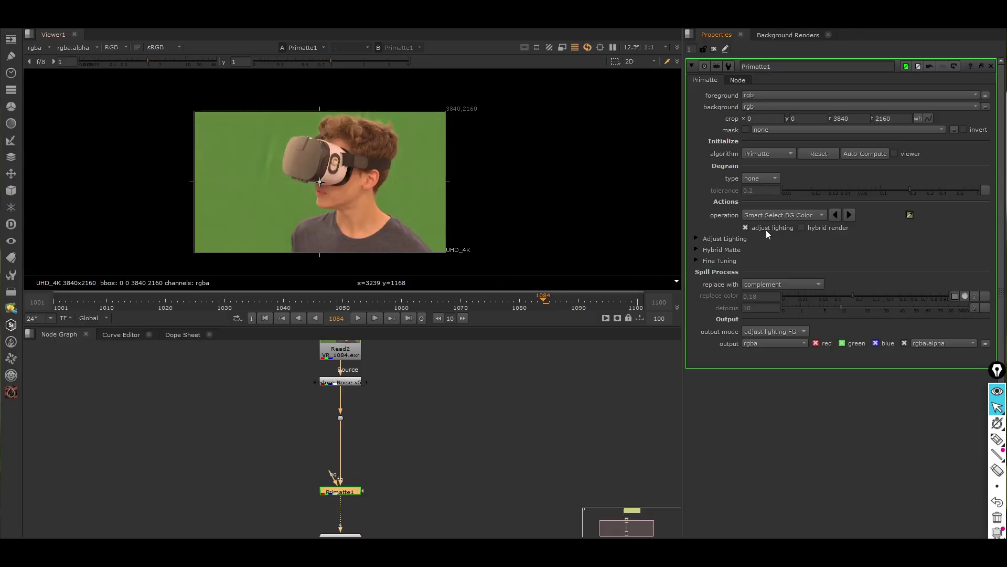
left_click(801, 331)
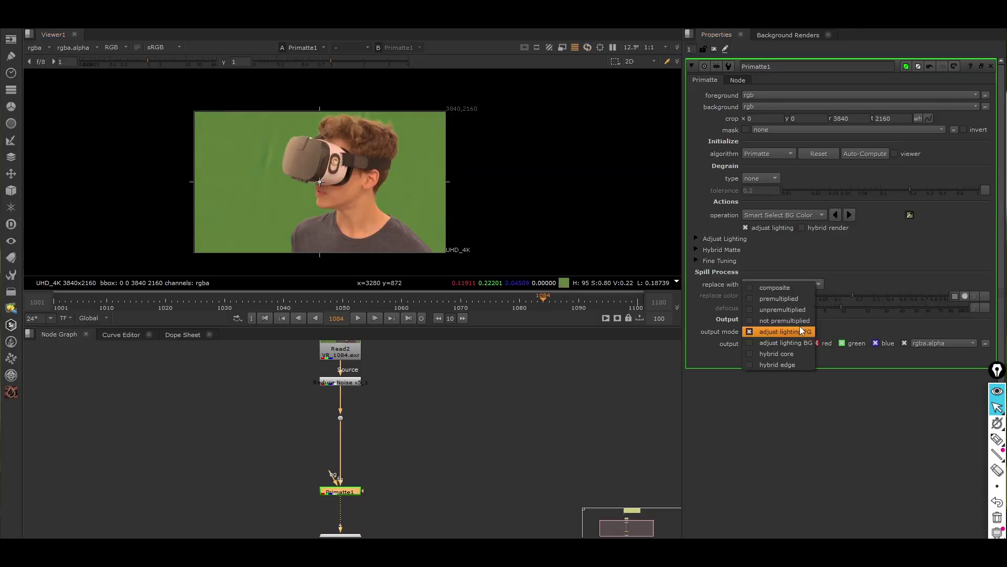
left_click(787, 342)
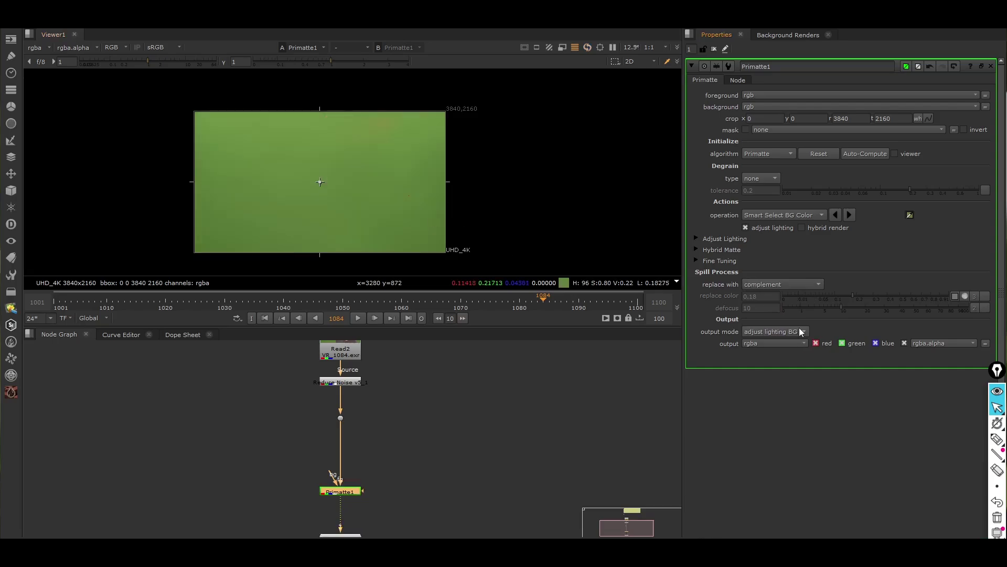
left_click(801, 332)
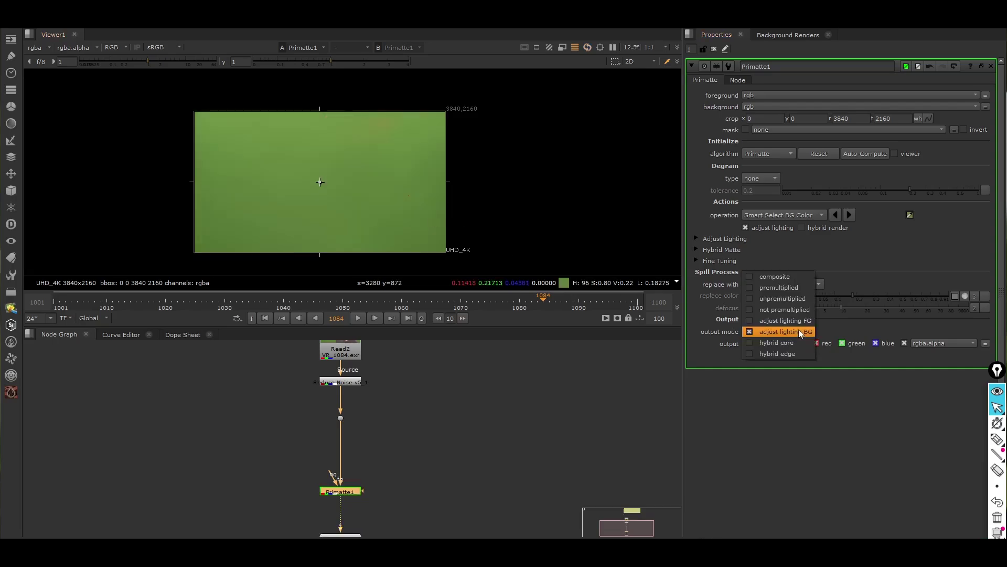
left_click(833, 379)
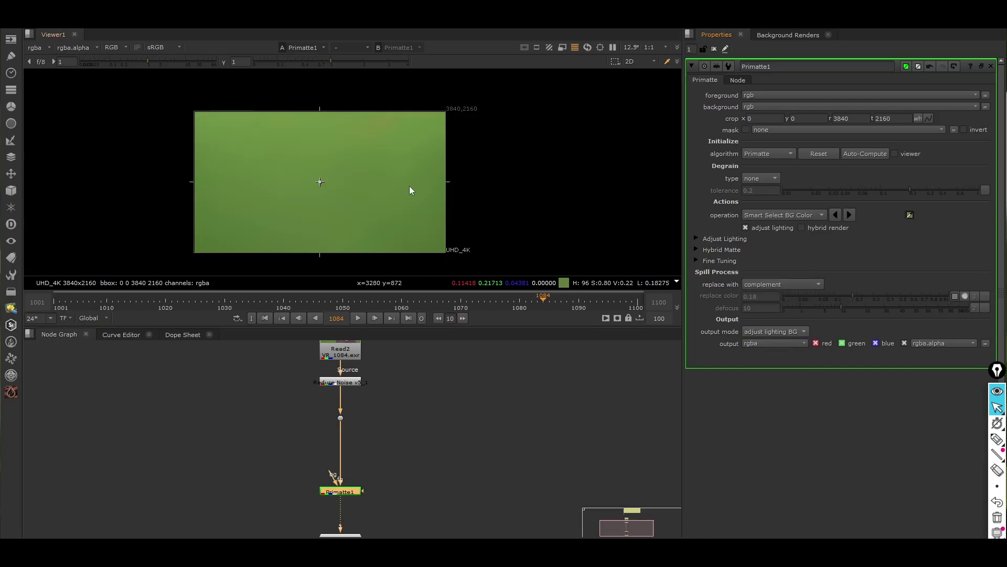
Expand the Adjust Lighting settings and try different slider values while viewing the adjust lighting BG output.
left_click(699, 239)
left_click_drag(794, 249, 841, 262)
left_click_drag(920, 249, 883, 249)
Auto-compute the key on a fresh Primatte node fed by the denoised footage, and view its alpha channel.
left_click(341, 382)
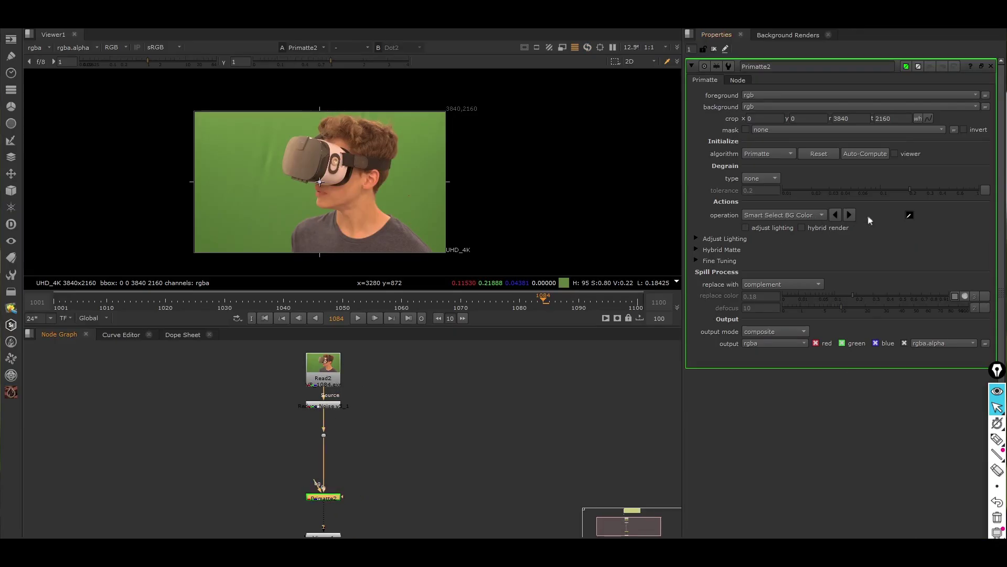
left_click(880, 153)
key("a")
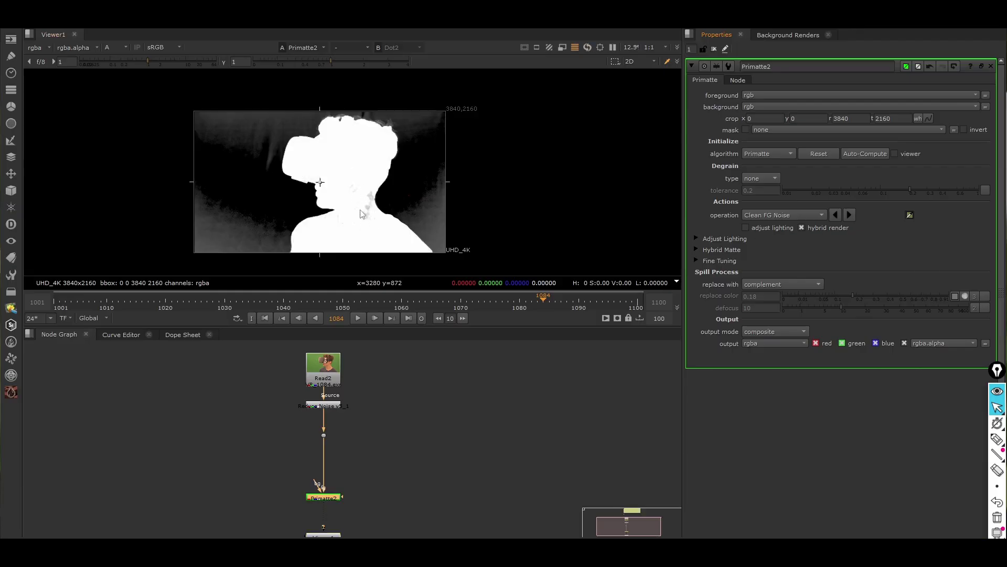
Try Hybrid Matte with erode 10.9 and blur radius 2.32, and reset them to 5 and 0.5.
left_click(699, 250)
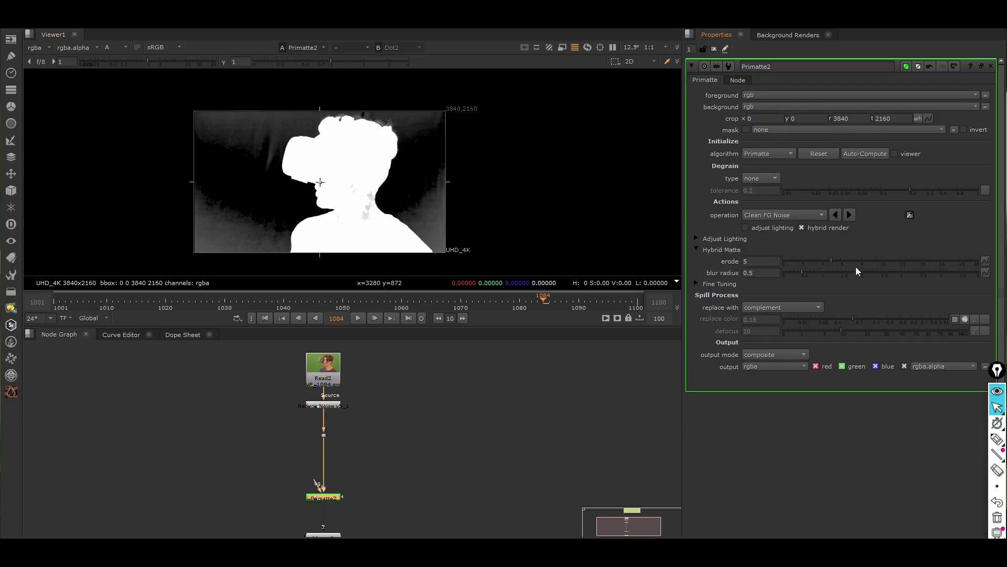
left_click_drag(834, 259, 943, 275)
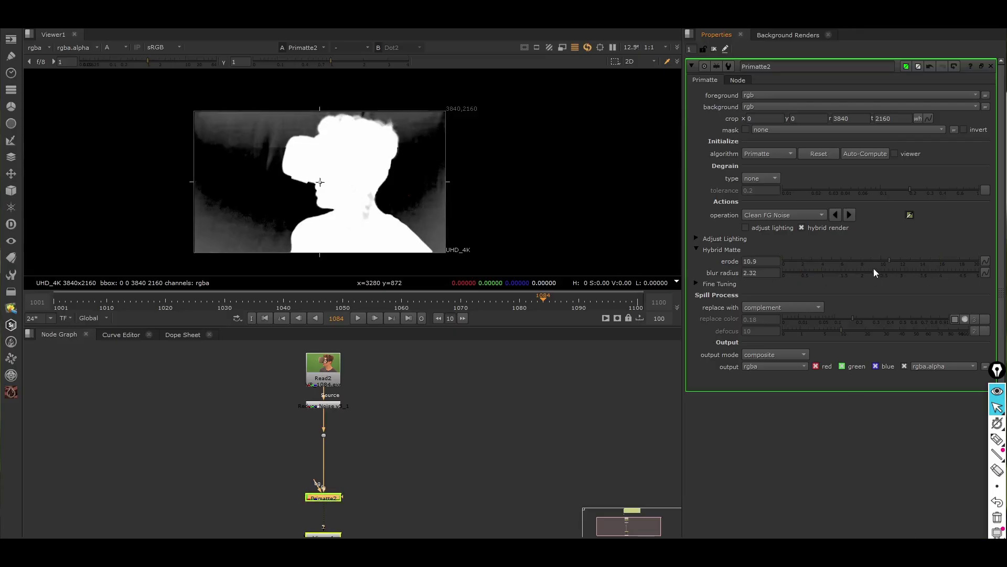
left_click(907, 259, "ctrl")
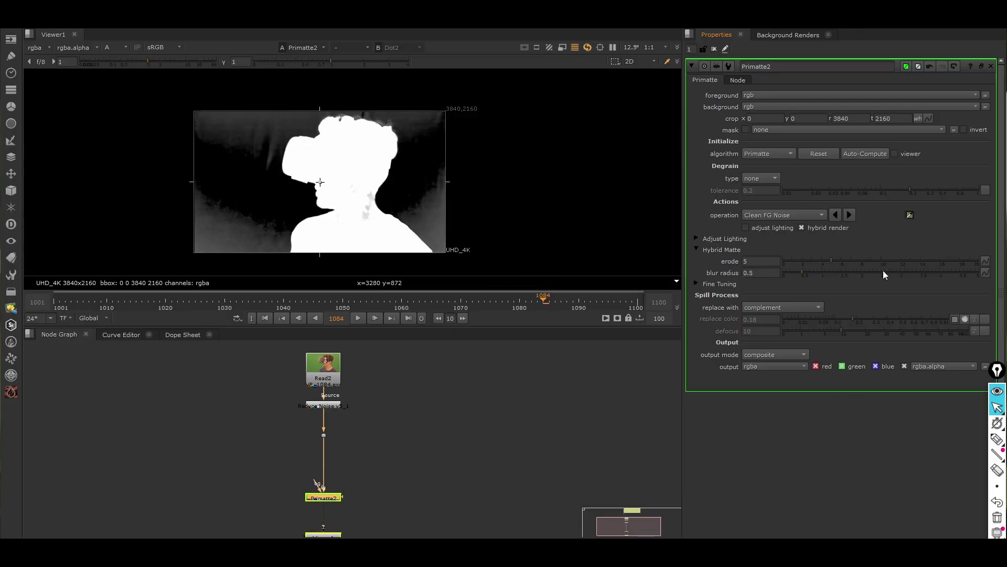
left_click(698, 250)
Set the operation to Fine Tuning Sliders and expand the Fine Tuning settings.
left_click(818, 216)
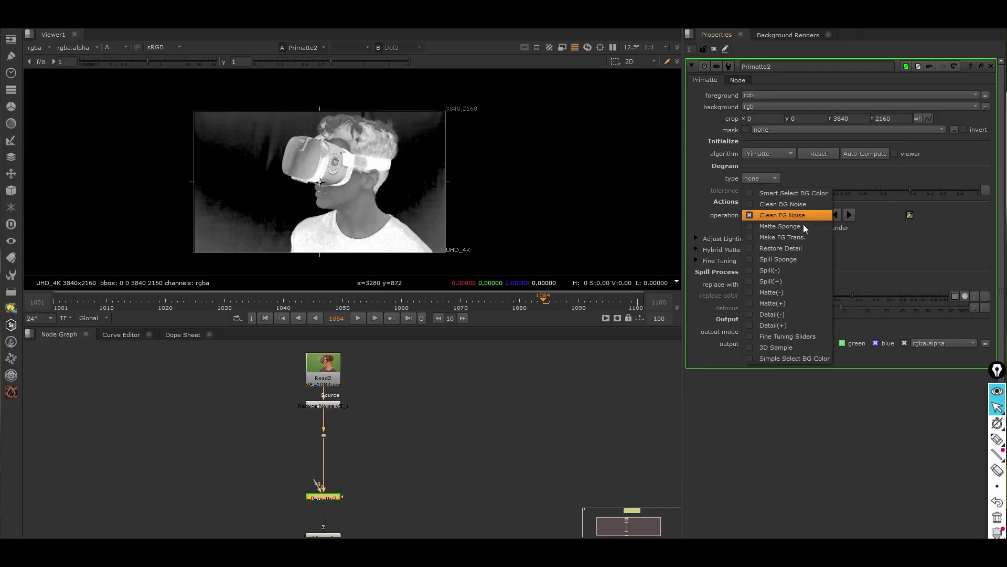
left_click(800, 336)
left_click(718, 261)
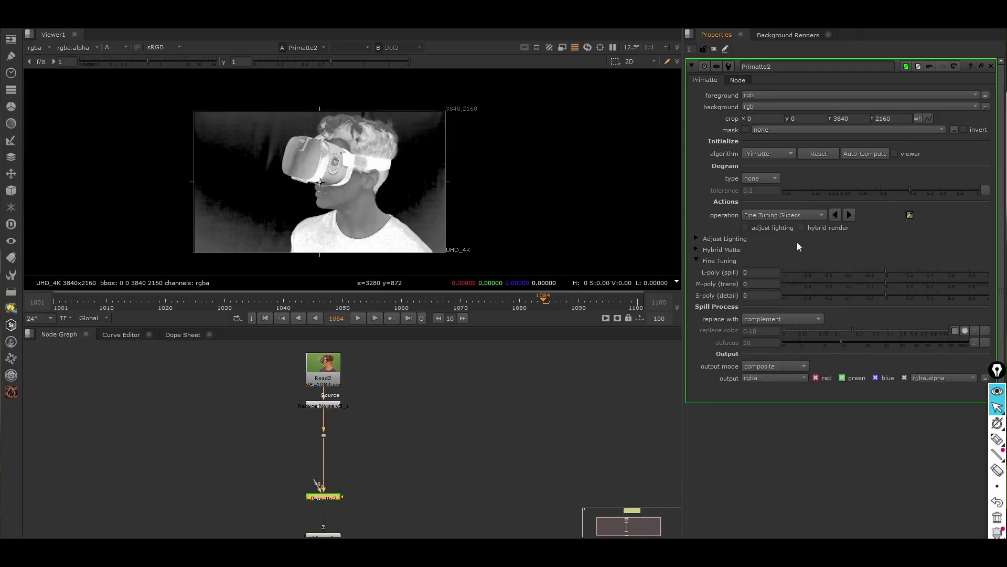
left_click(806, 214)
left_click(864, 241)
left_click(794, 216)
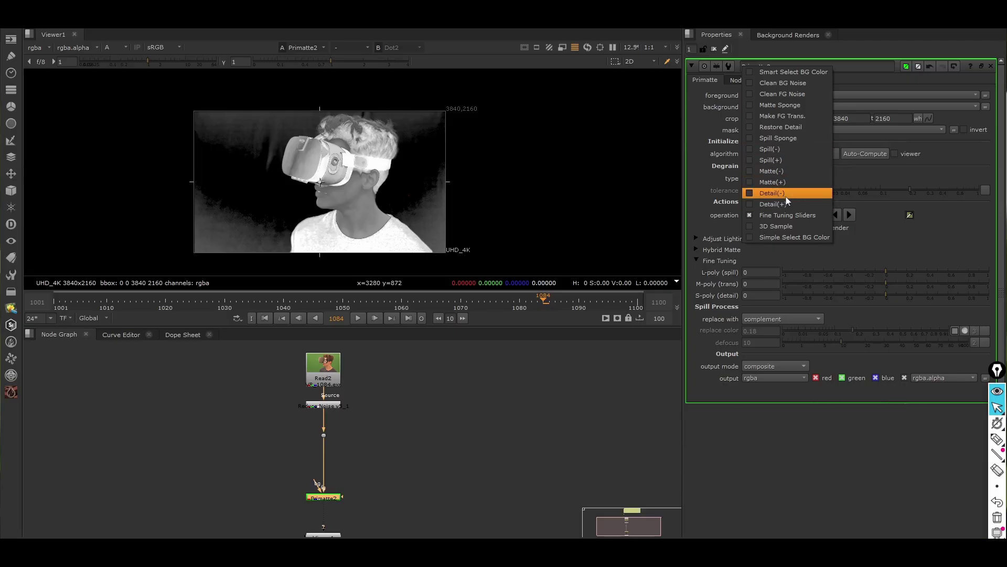
left_click(962, 225)
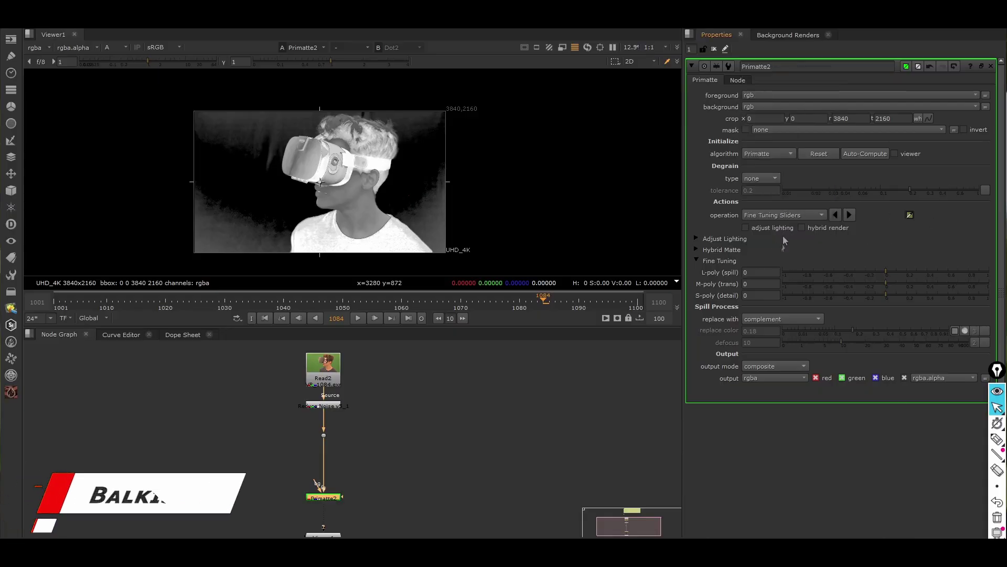
left_click(786, 214)
left_click(785, 213)
Compare the keyed subject in RGB and in the alpha channel at closer range.
key("a")
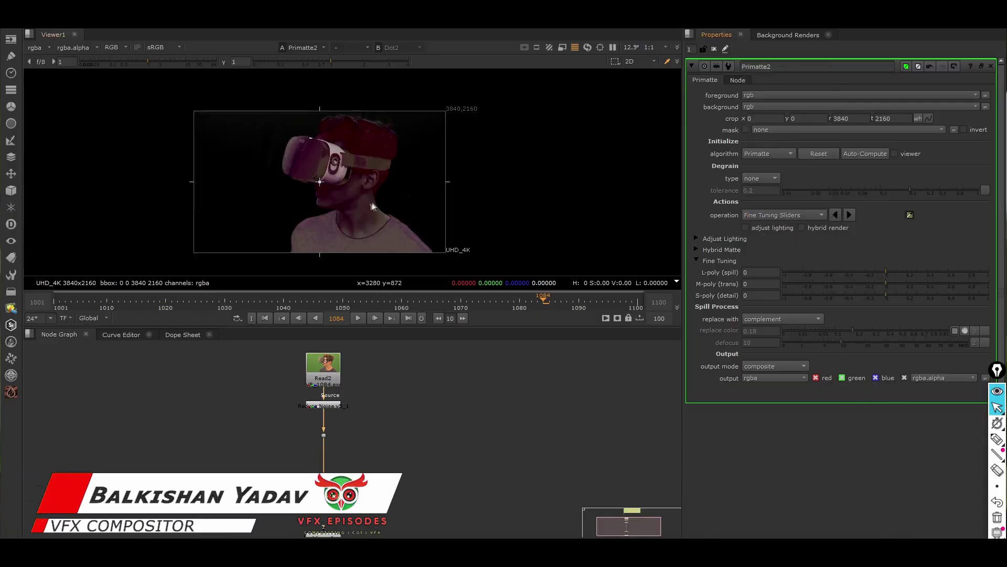
scroll(367, 166, "up", 2)
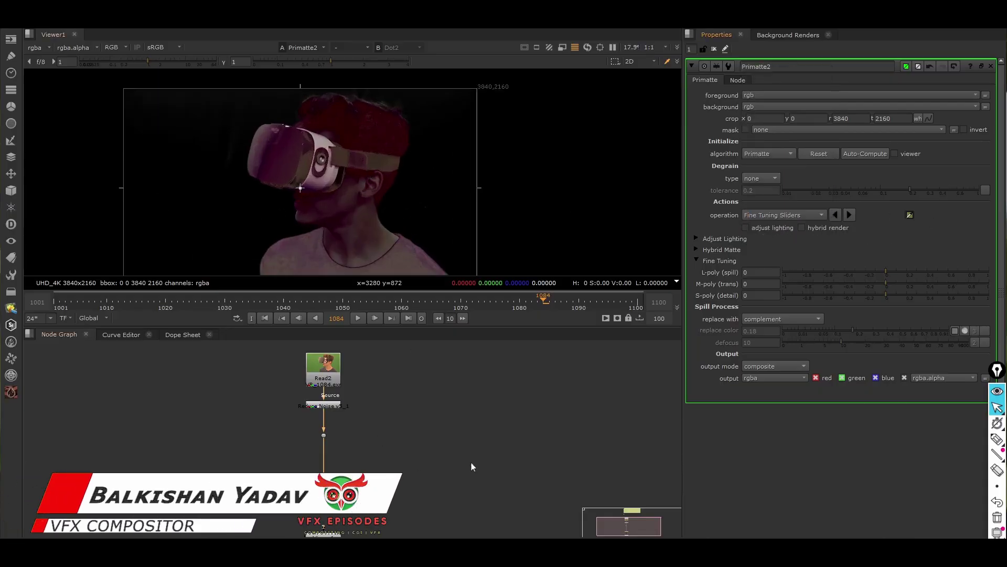
key("a")
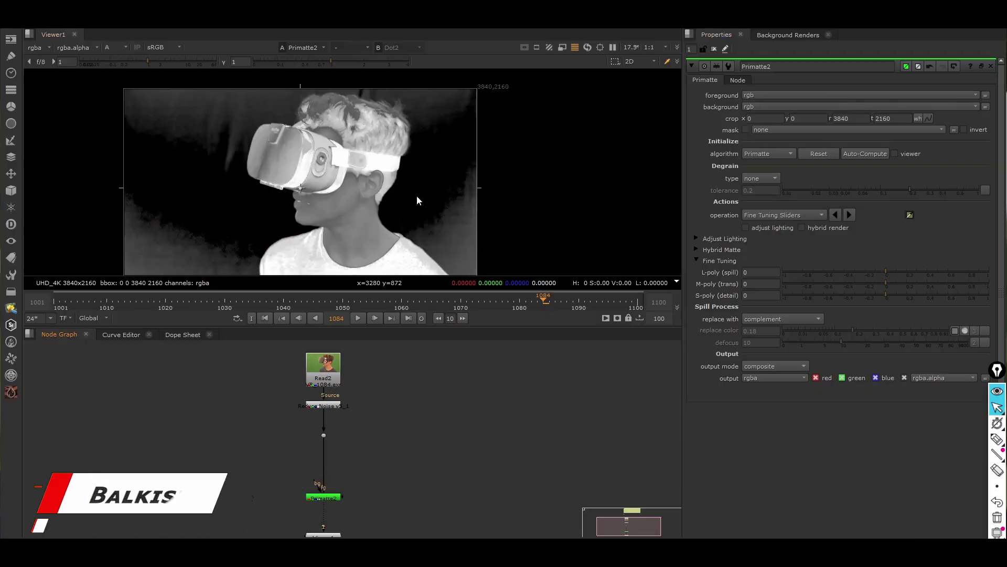
Sample the green-tinted edge below the lower lip with Spill(-), and resample it with Spill(+).
left_click(783, 214)
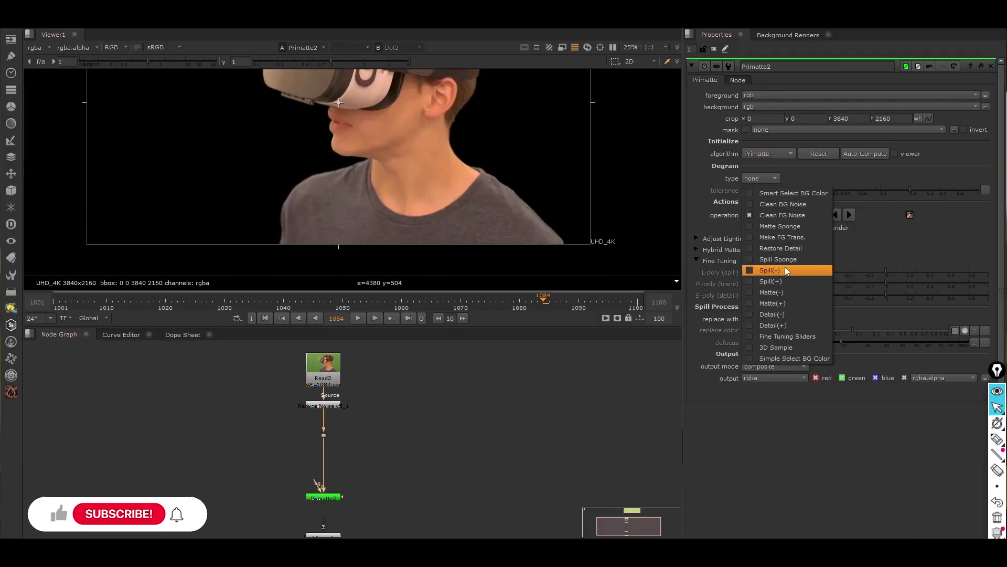
left_click(785, 267)
scroll(320, 174, "up", 5)
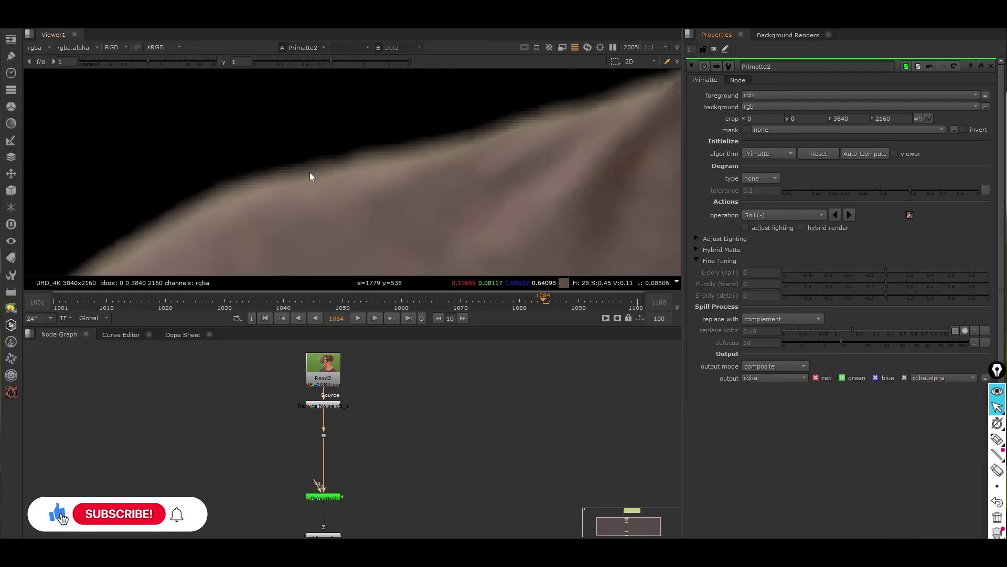
scroll(287, 181, "up", 2)
scroll(285, 176, "down", 8)
middle_click_drag(290, 134, 354, 214)
scroll(353, 214, "up", 6)
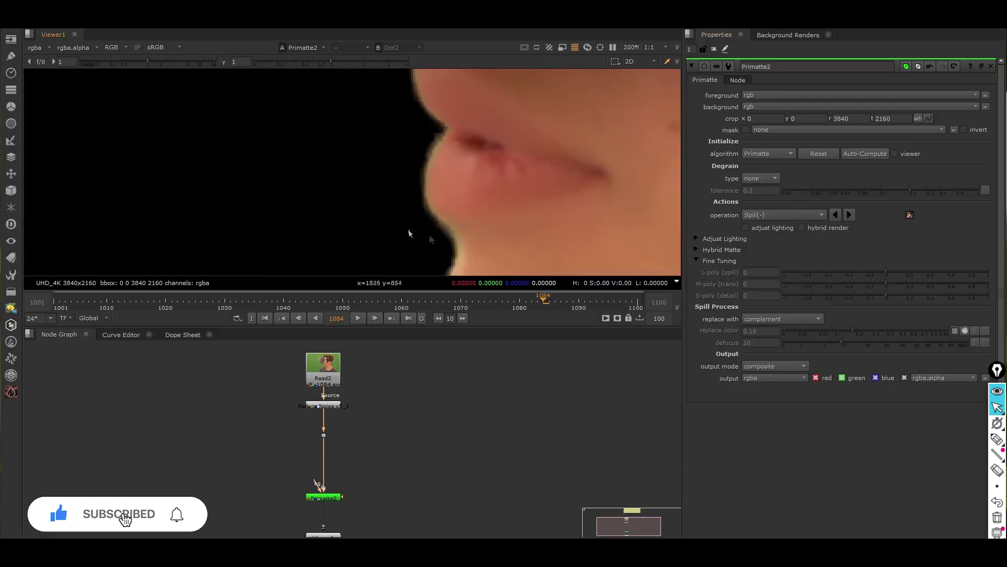
scroll(381, 200, "up", 5)
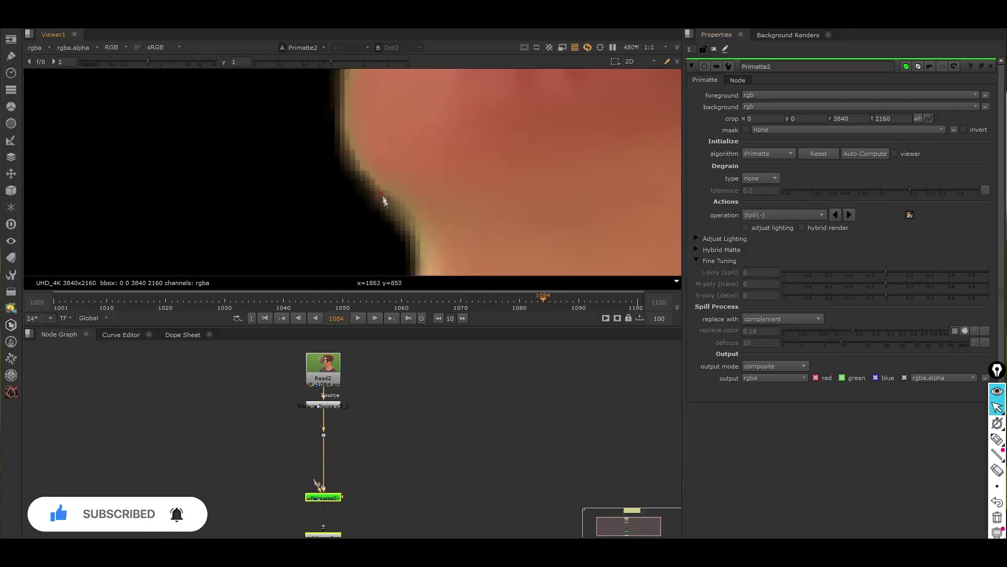
left_click_drag(383, 197, 386, 201, "ctrl")
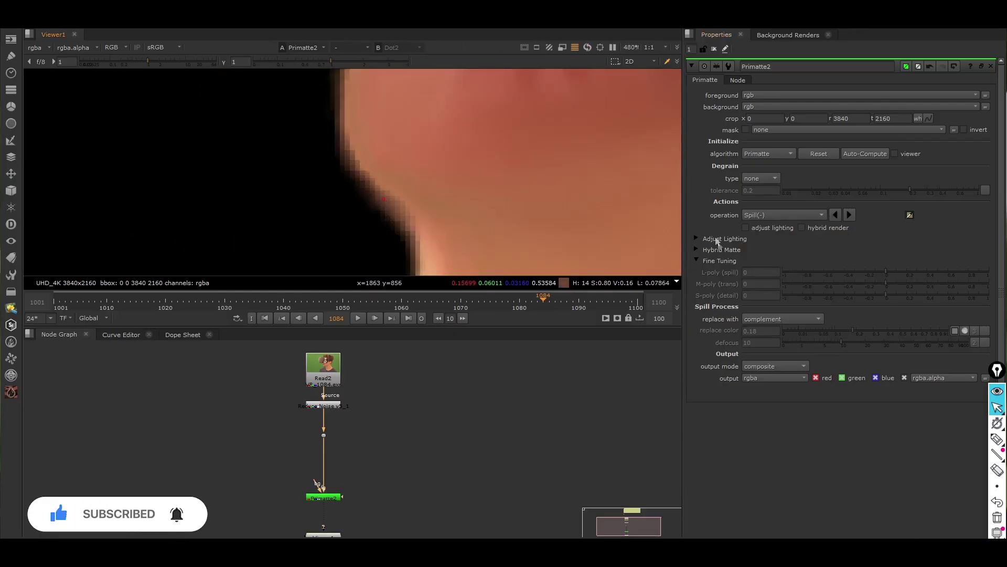
left_click(772, 214)
left_click(772, 224)
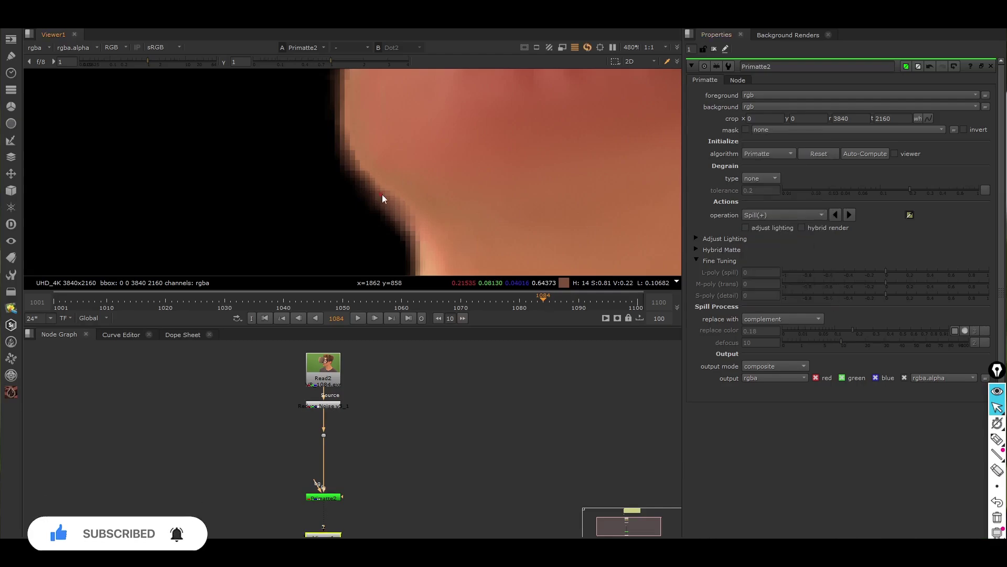
Sample the edge below the lower lip with Matte(-), and sample just outside it with Matte(+).
left_click(773, 214)
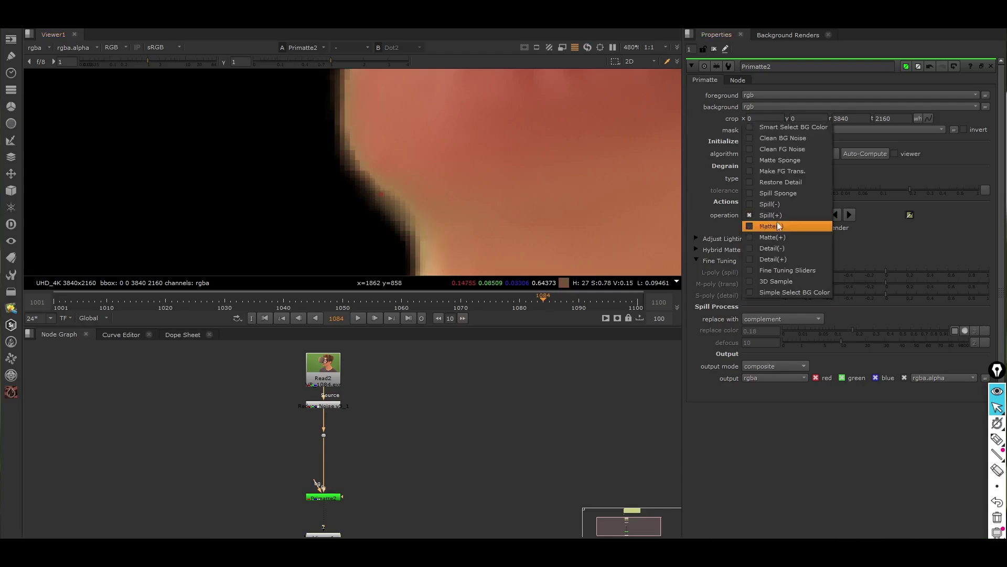
left_click(787, 227)
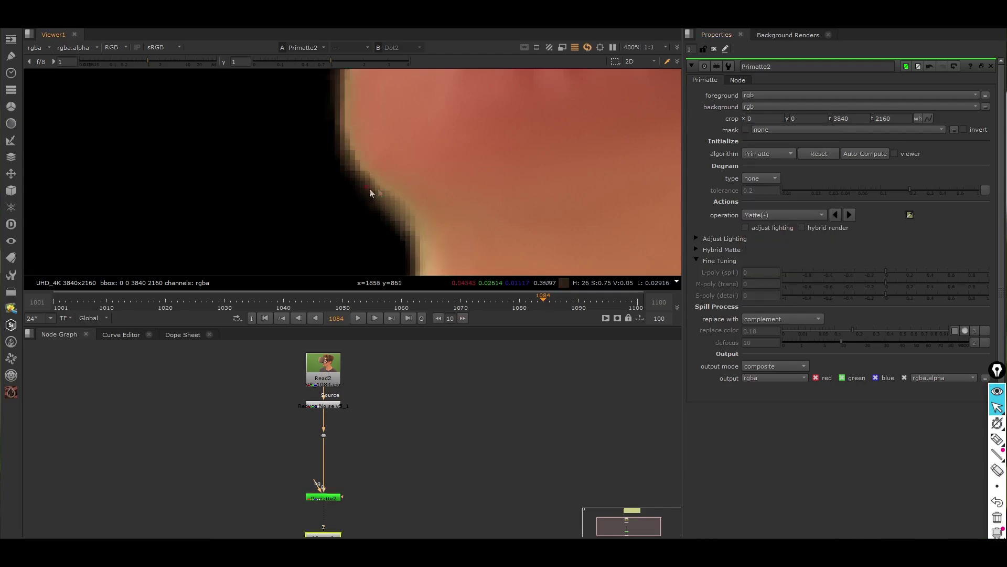
left_click(394, 187, "ctrl")
left_click(773, 215)
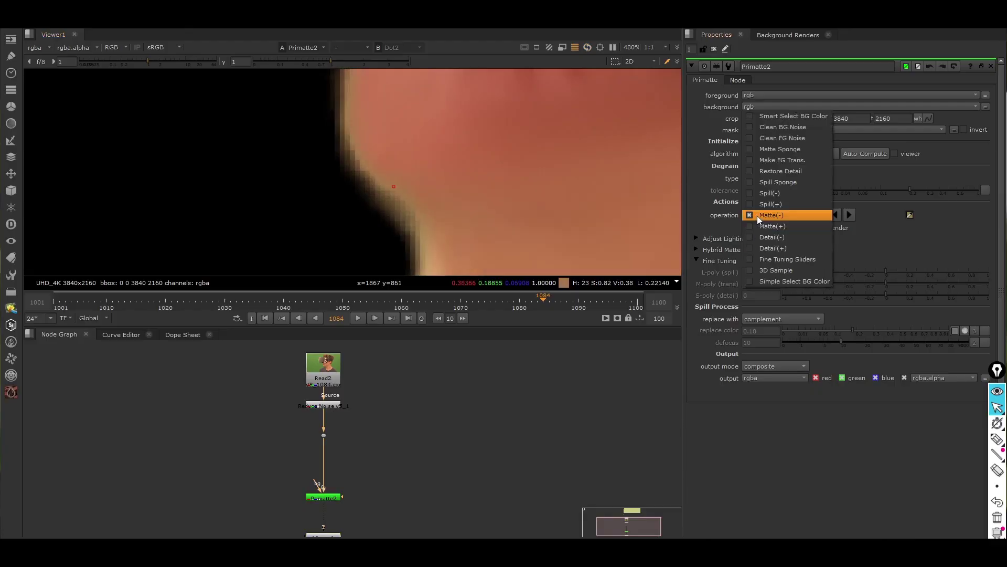
left_click(758, 220)
left_click(359, 192, "ctrl")
left_click(330, 209, "ctrl")
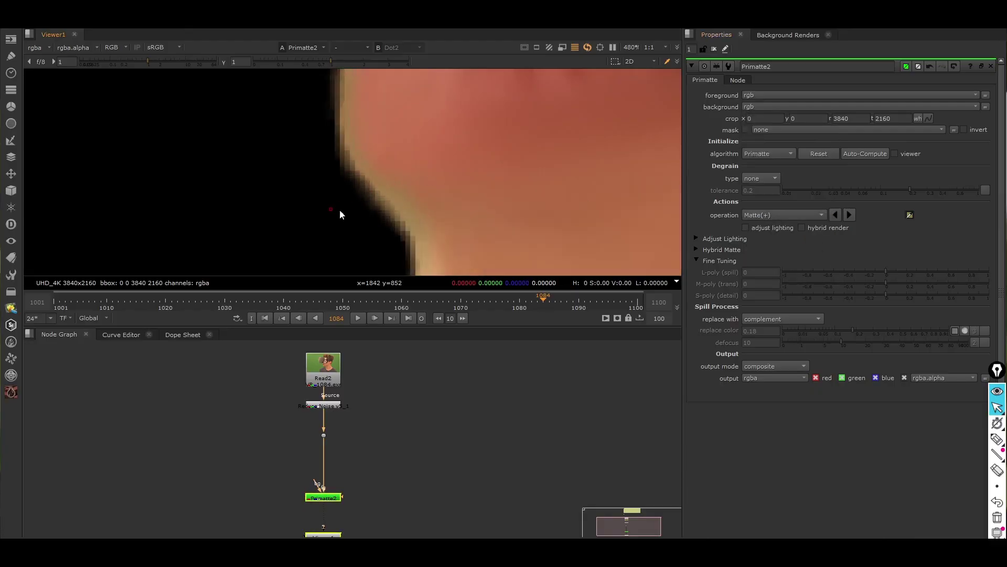
Sample the hair along the top of the subject's head with Detail(+).
scroll(369, 161, "down", 12)
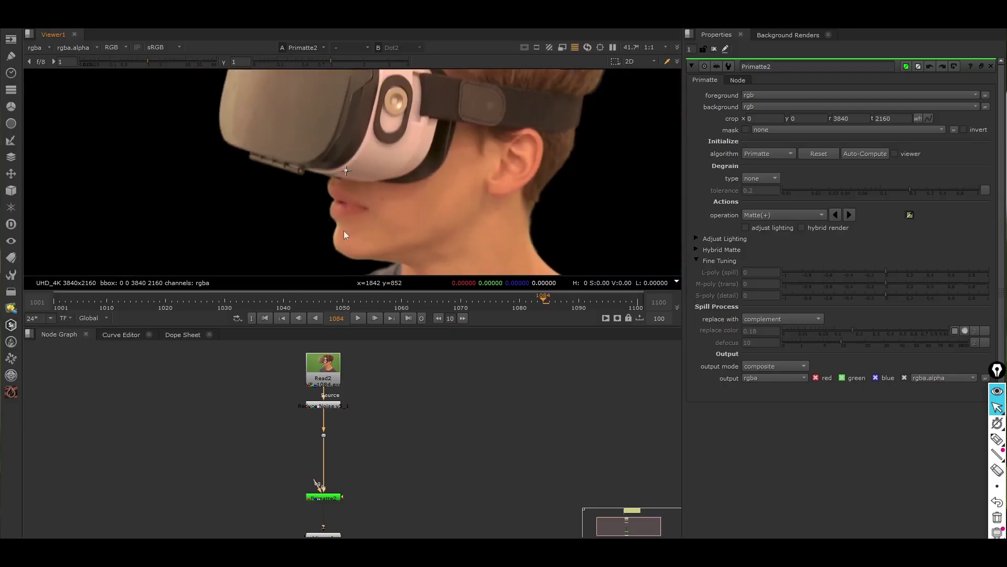
middle_click_drag(426, 148, 404, 261)
middle_click_drag(423, 100, 418, 142)
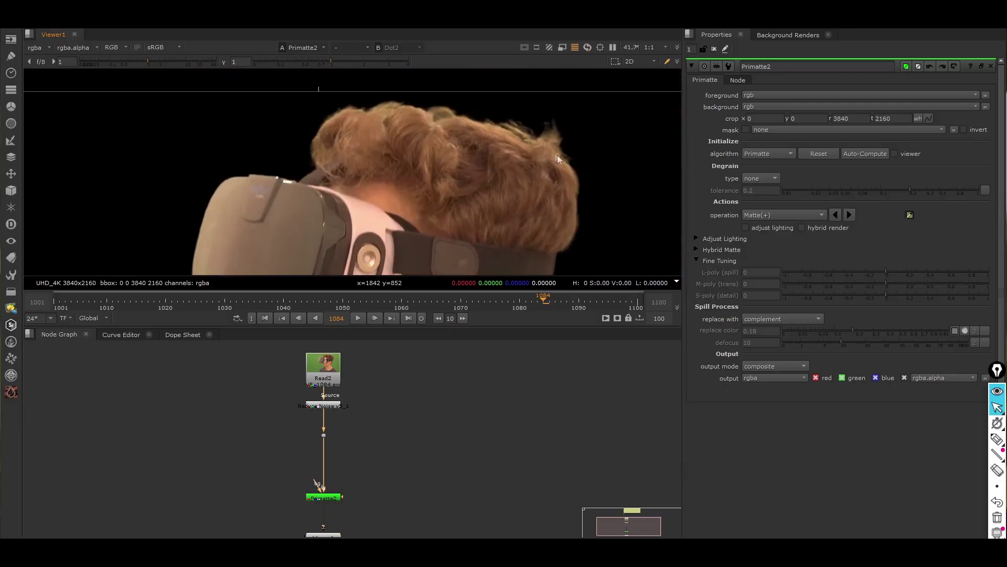
scroll(557, 156, "up", 4)
middle_click_drag(530, 126, 456, 193)
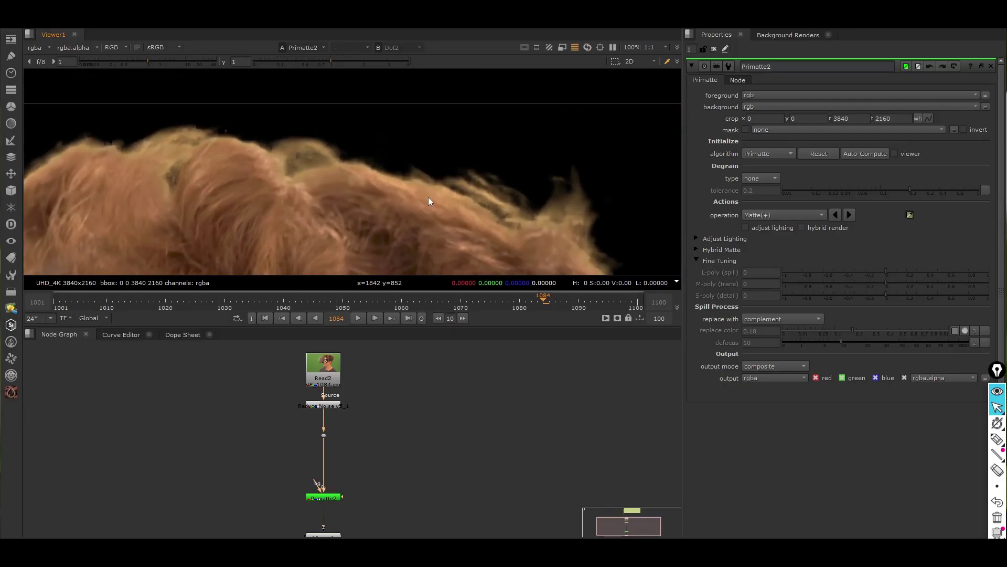
left_click(779, 216)
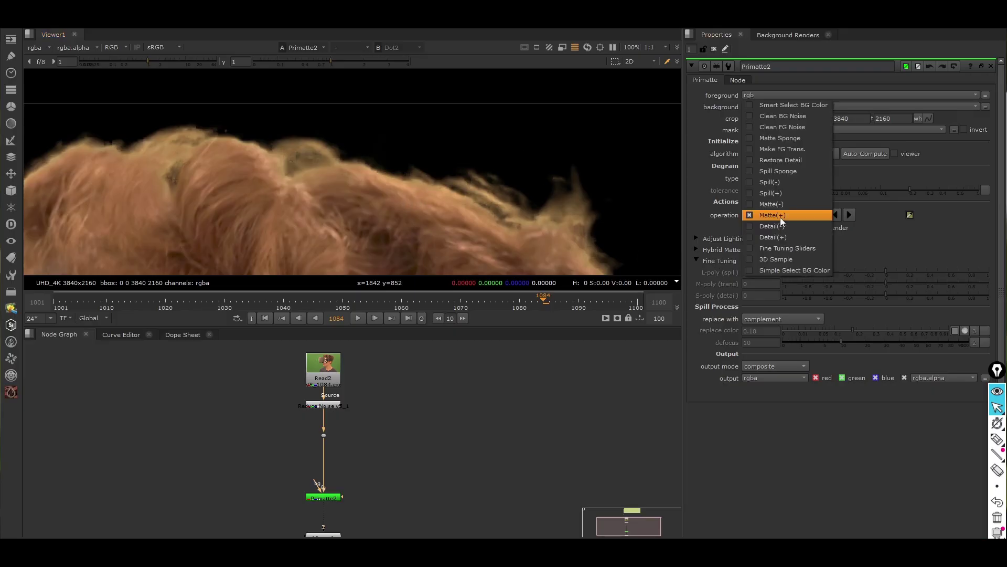
left_click(782, 236)
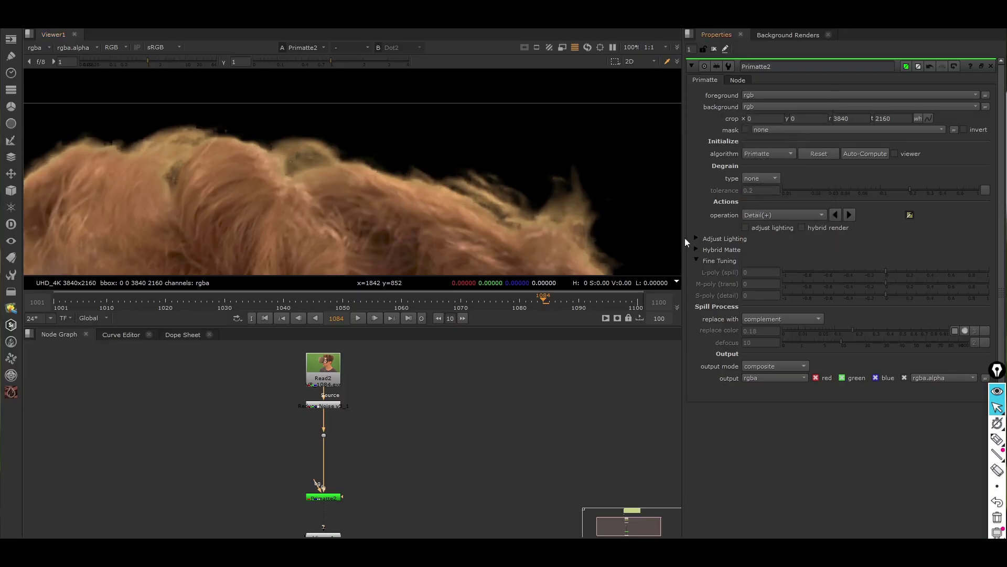
mouse_move(405, 173)
left_mouse_down("ctrl")
mouse_move(431, 162)
mouse_move(453, 177)
mouse_move(469, 166)
left_mouse_up("ctrl")
Sample the backdrop just above the hair with Detail(-), and switch the operation back to Detail(+).
scroll(468, 166, "down", 2)
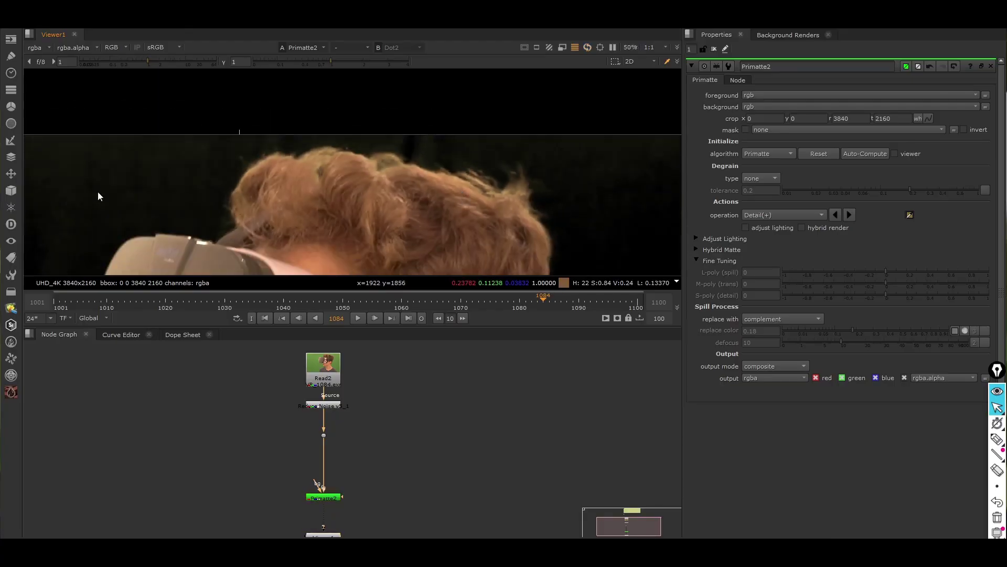
middle_click_drag(233, 213, 325, 183)
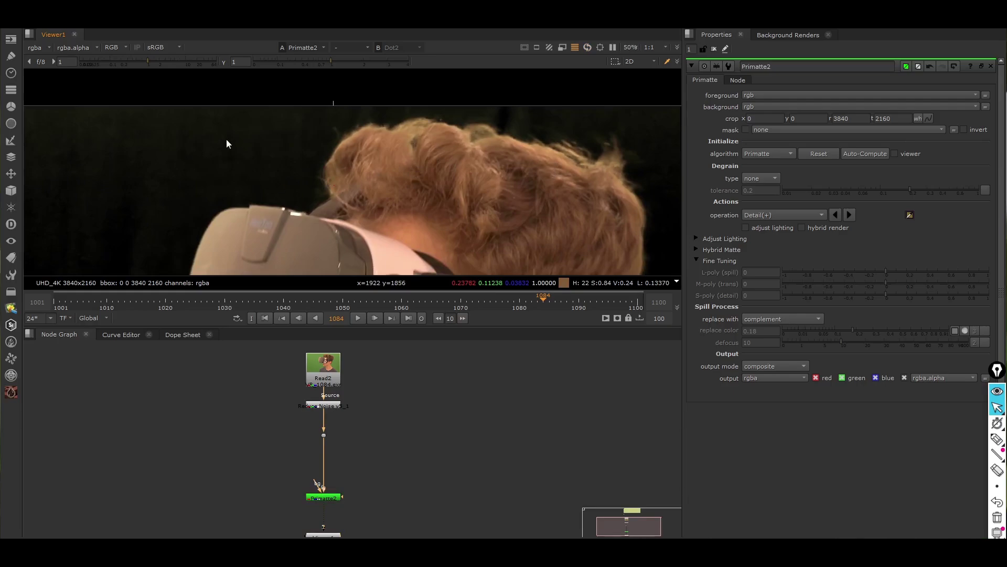
middle_click_drag(369, 124, 374, 136)
scroll(606, 168, "up", 3)
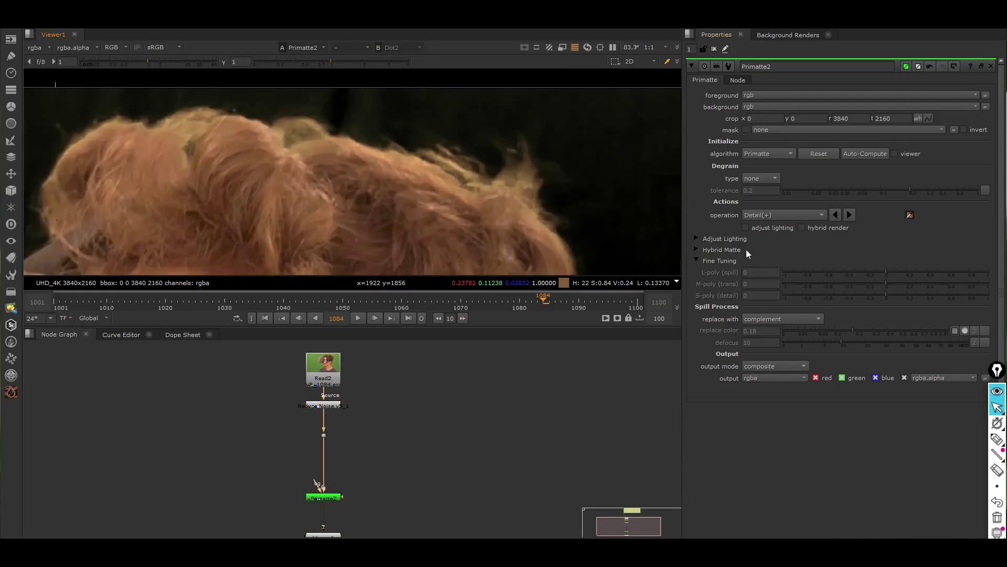
left_click(773, 215)
left_click(749, 205)
mouse_move(370, 112)
left_mouse_down("ctrl")
mouse_move(448, 124)
mouse_move(405, 123)
mouse_move(350, 99)
left_mouse_up("ctrl")
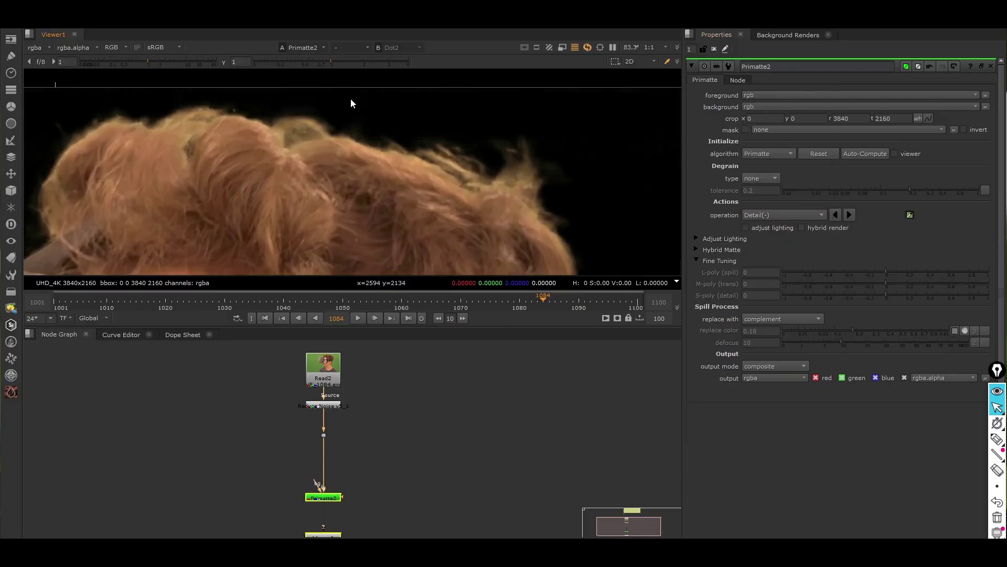
left_click(757, 215)
left_click(770, 226)
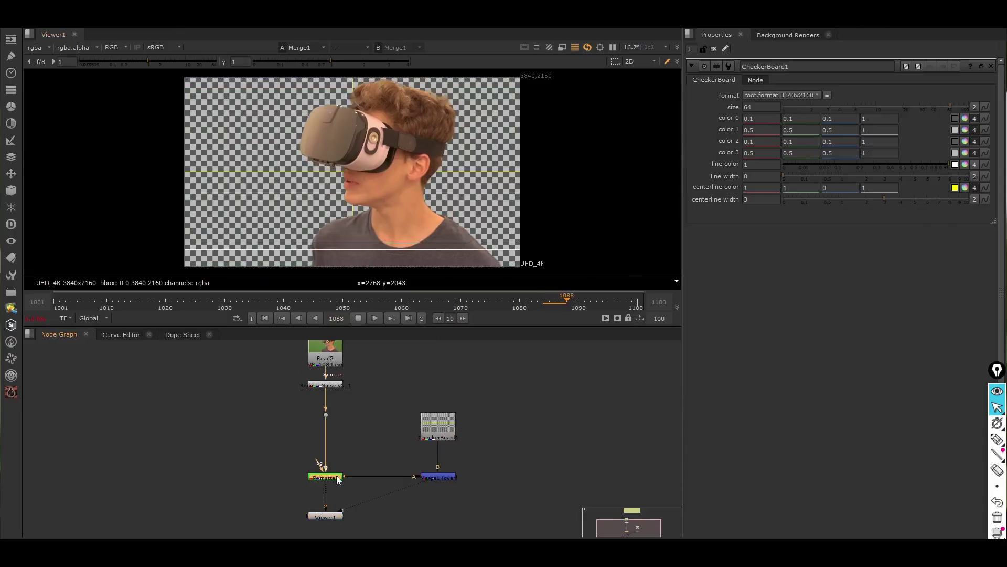
Open the properties of the Primatte node that feeds the merge over the checkerboard.
double_click(336, 476)
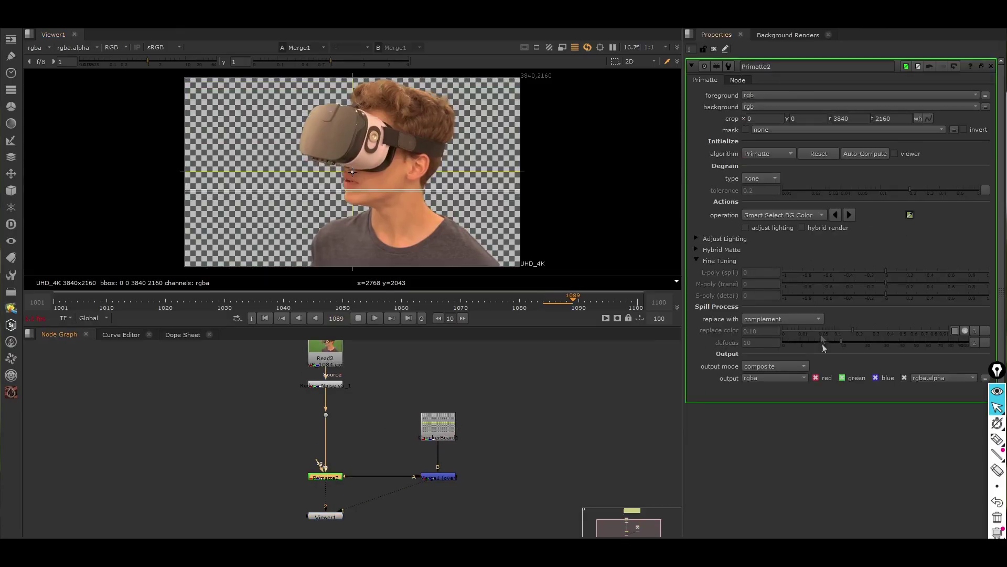